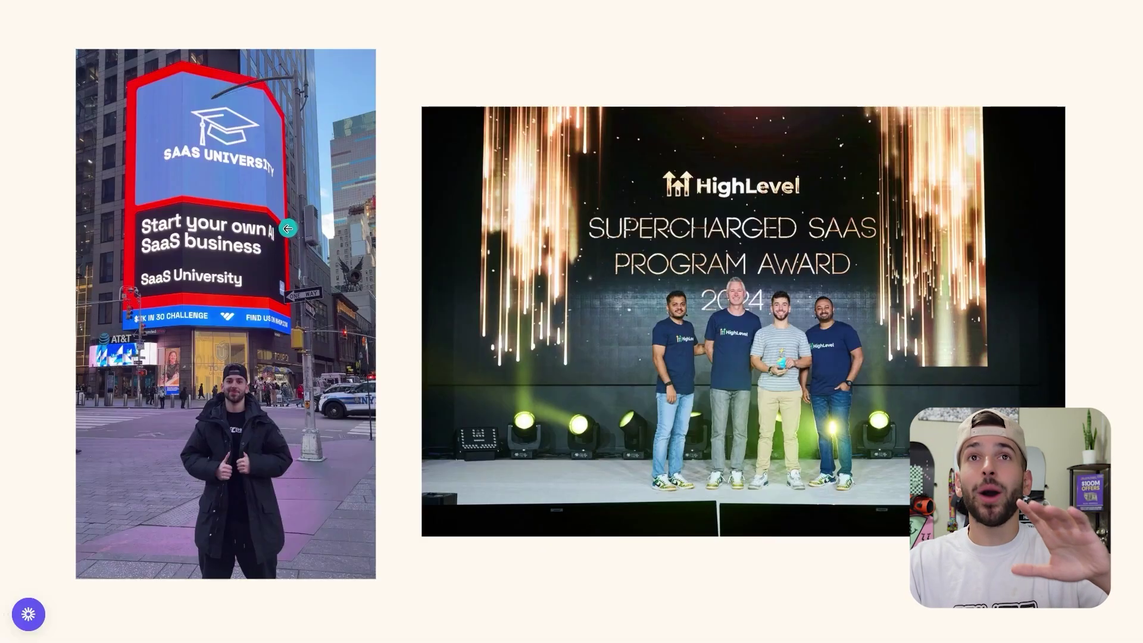
# Step through the presentation's collages of Discord community win messages.
pyautogui.click(1098, 316)
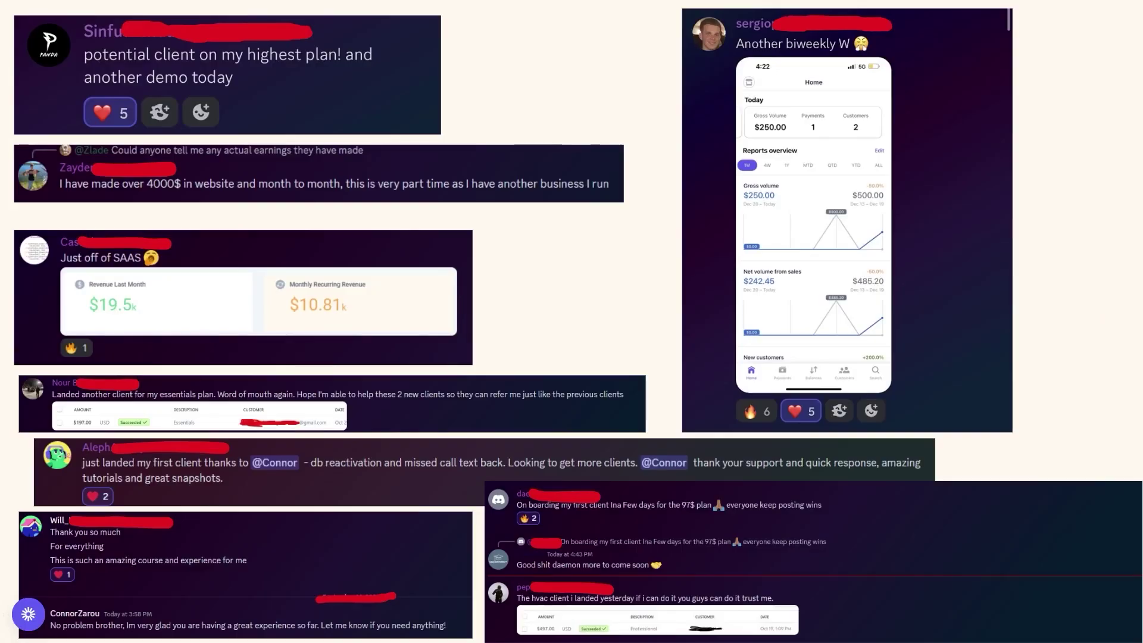
pyautogui.press('Right')
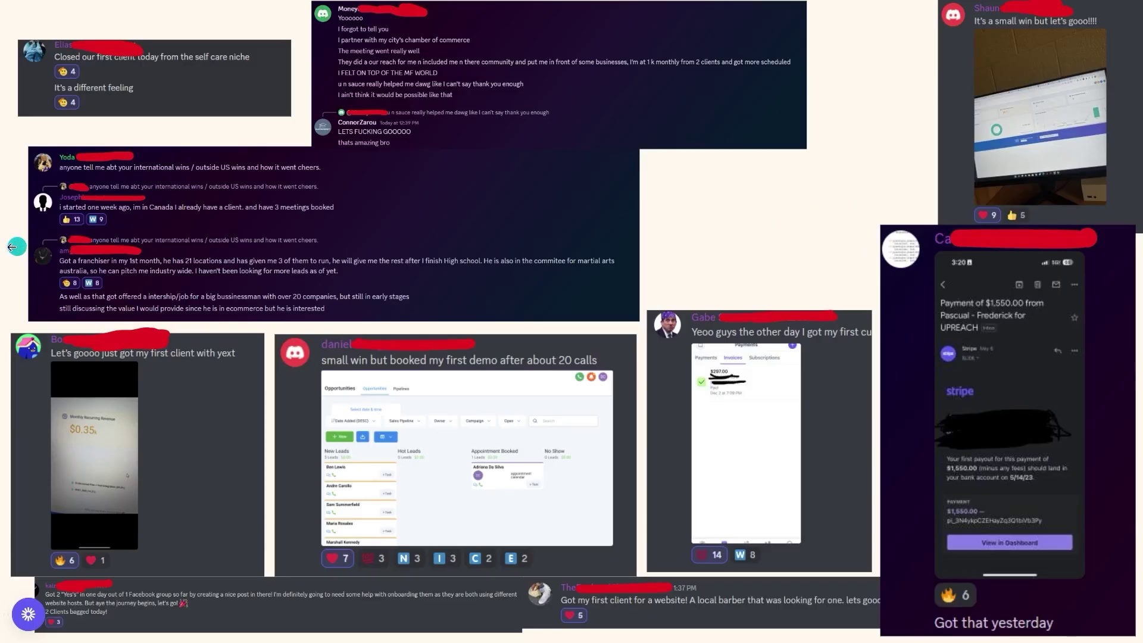
pyautogui.press('Right')
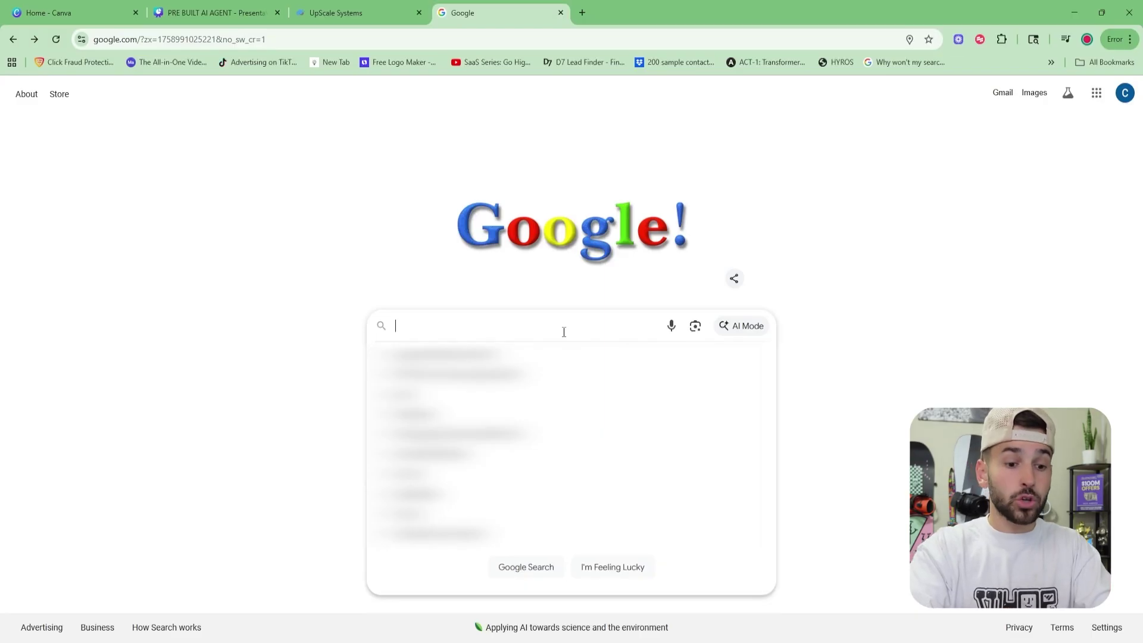
# Search Google for 'plumber near me' and scroll through the results.
pyautogui.write('plumber ')
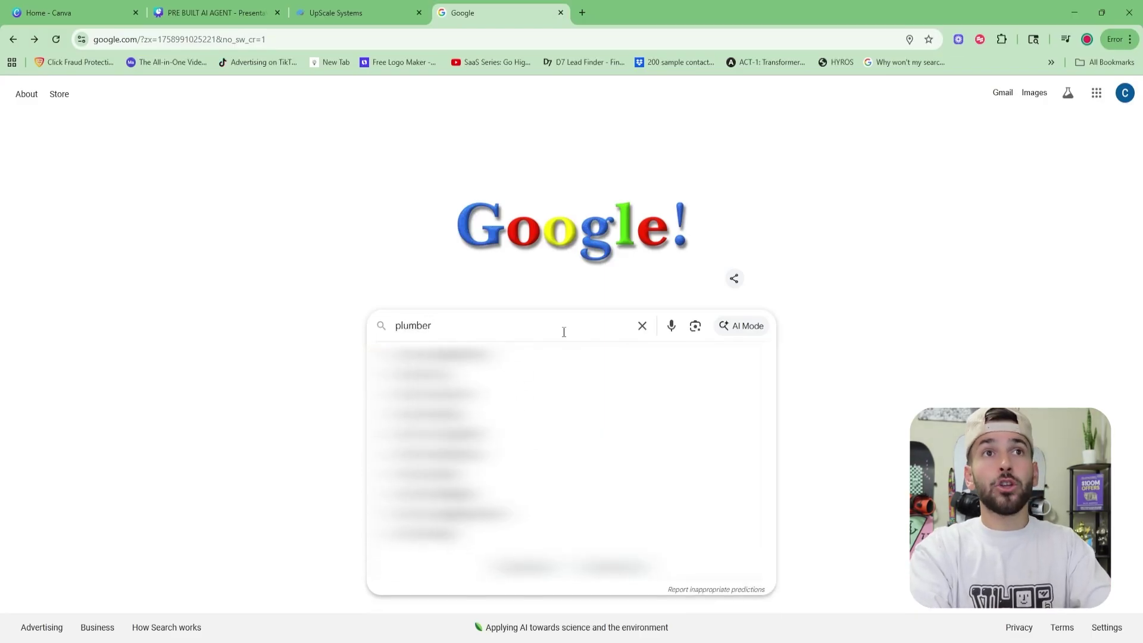
pyautogui.write('near me')
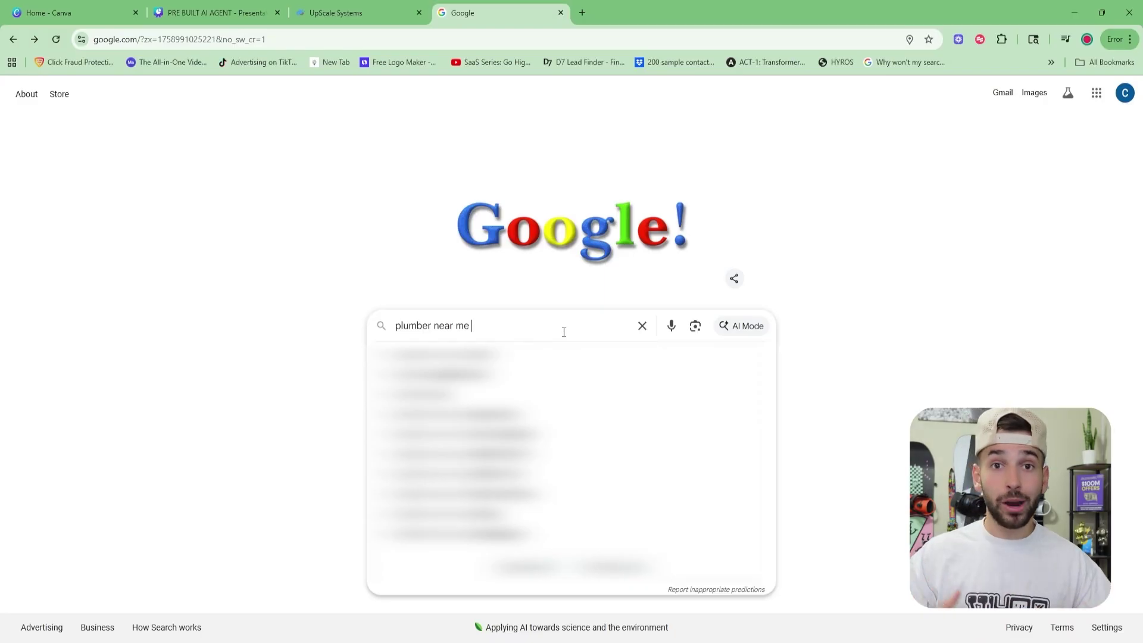
pyautogui.press('Return')
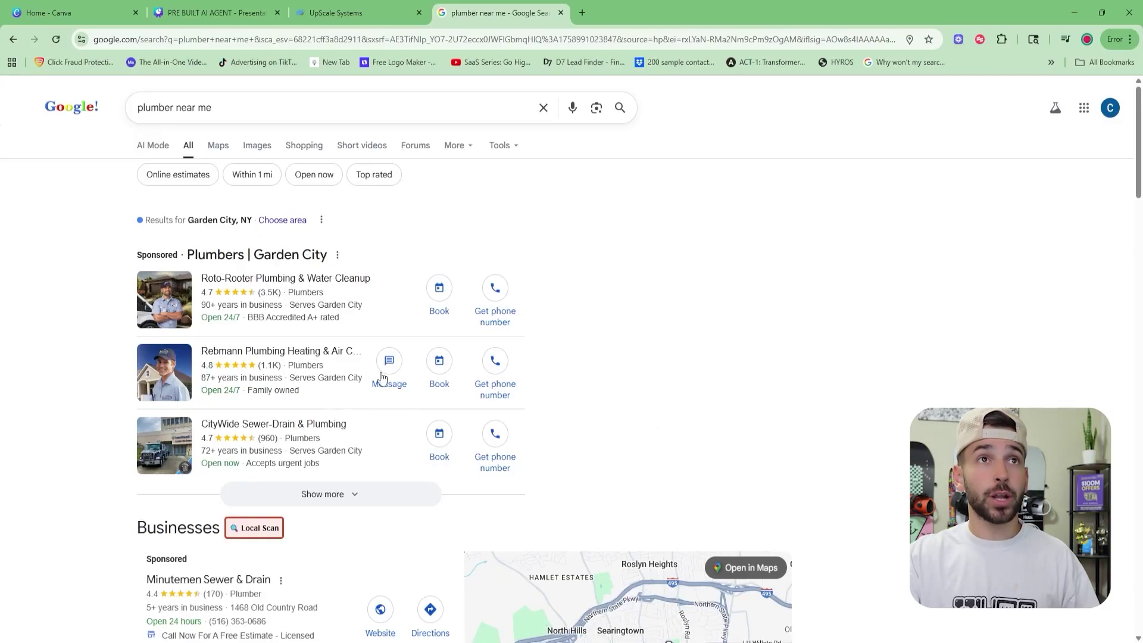
pyautogui.scroll(-5, 372, 405)
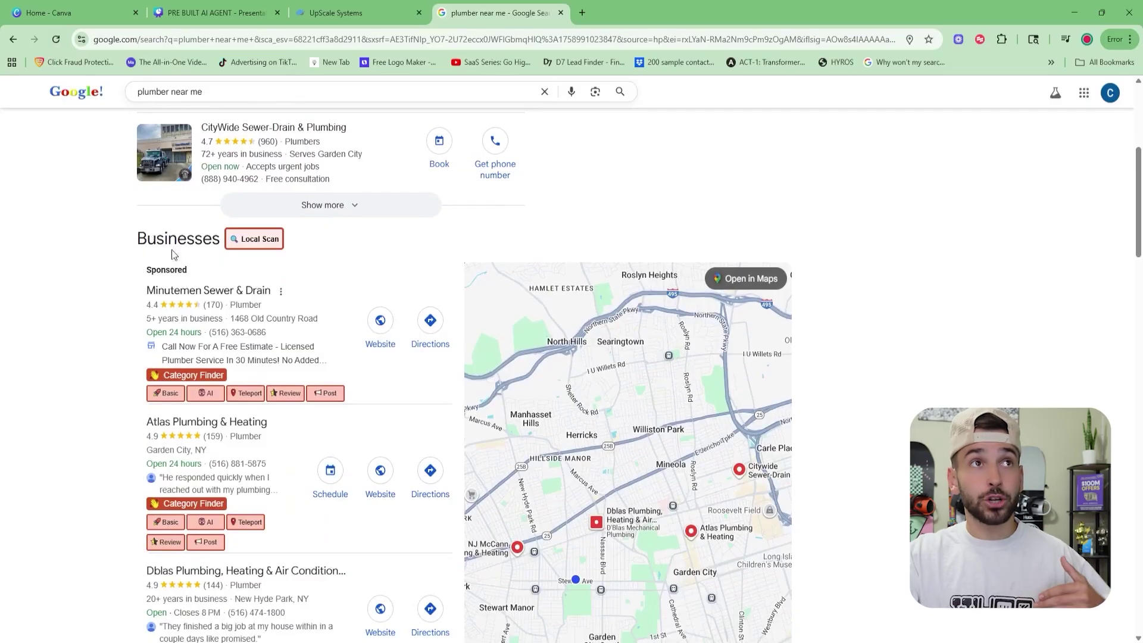
pyautogui.scroll(-4, 174, 256)
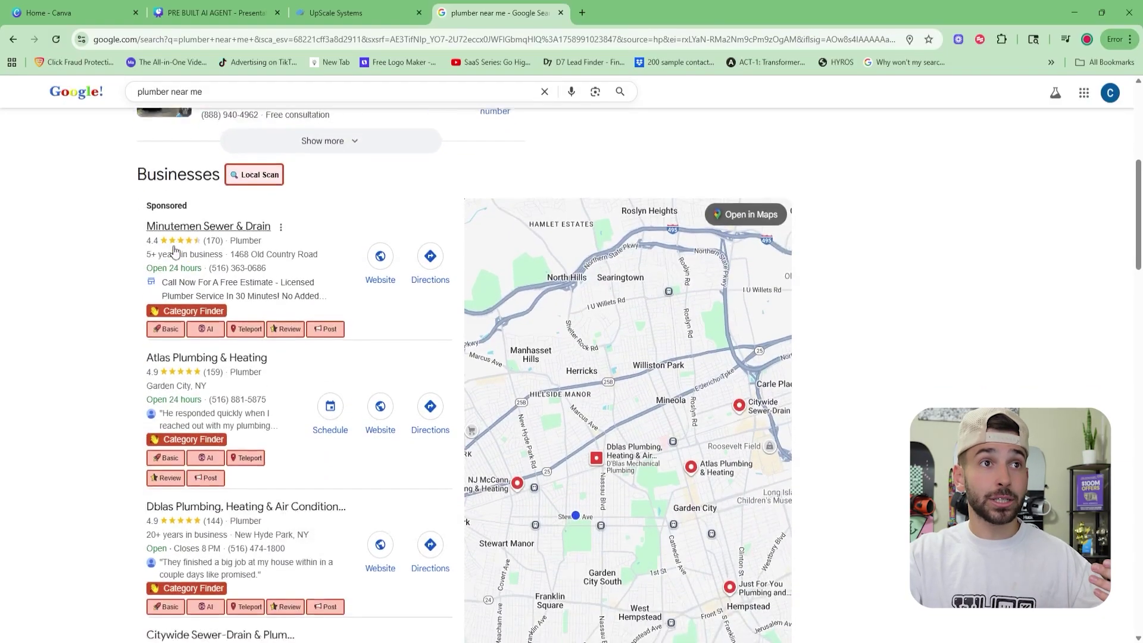
pyautogui.scroll(-3, 174, 257)
pyautogui.scroll(12, 191, 333)
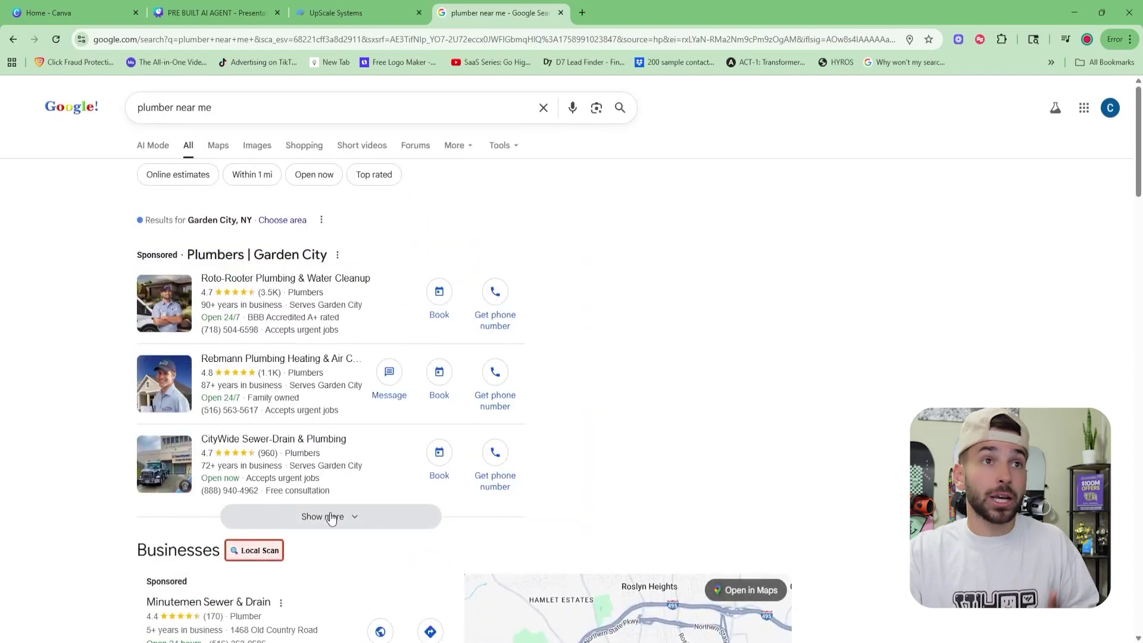
# Highlight the Businesses map pack and open the full local business listings.
pyautogui.scroll(-5, 417, 482)
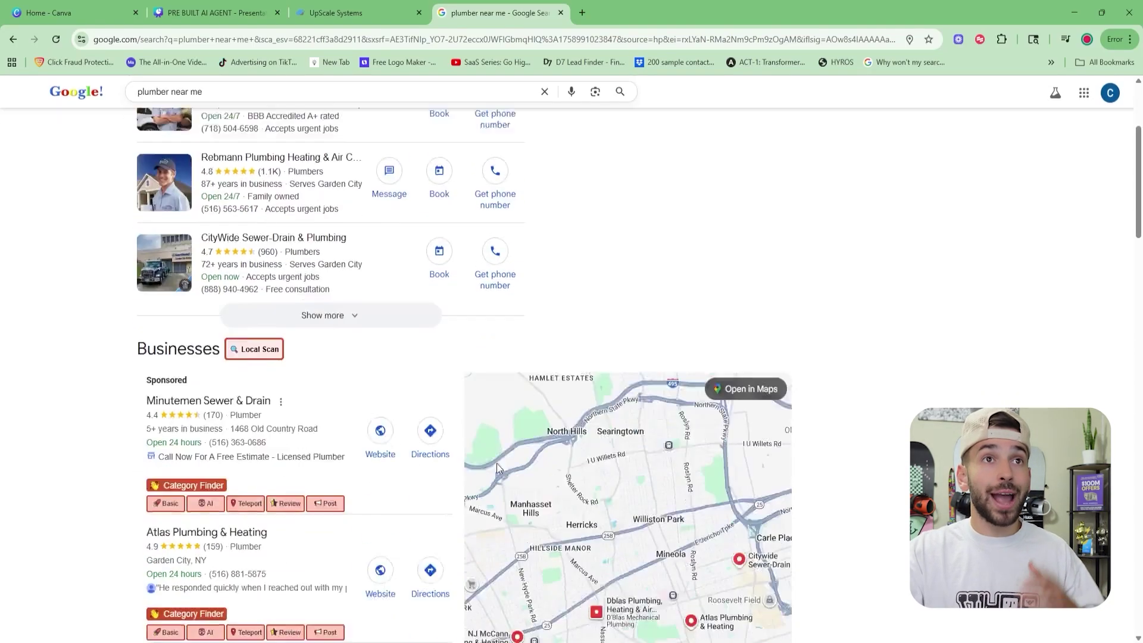
pyautogui.scroll(-2, 238, 431)
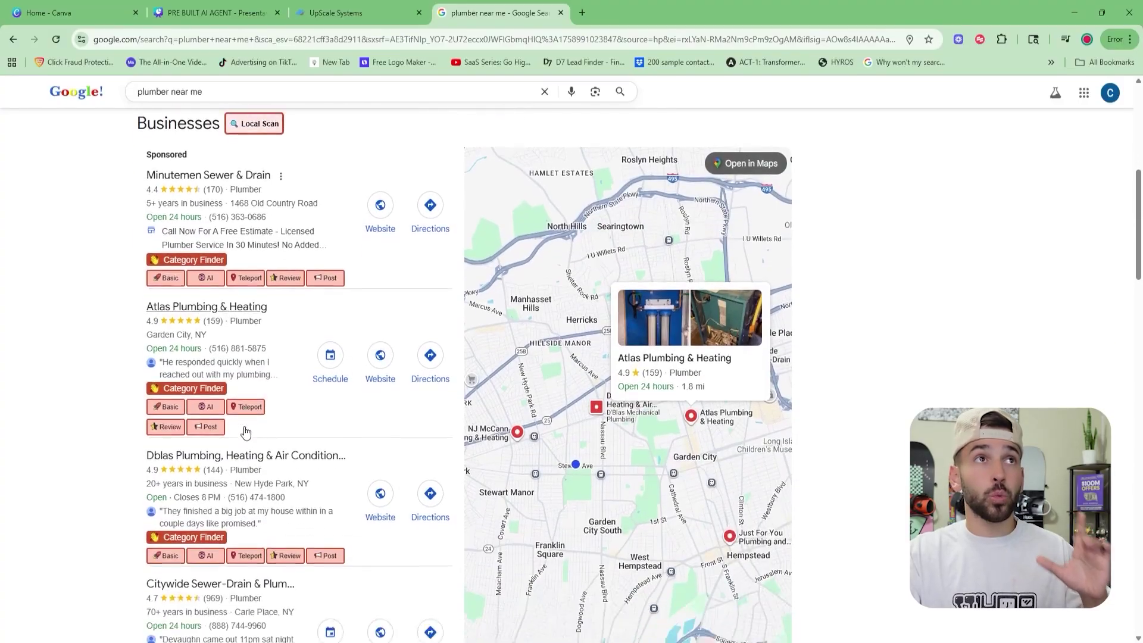
pyautogui.scroll(1, 197, 184)
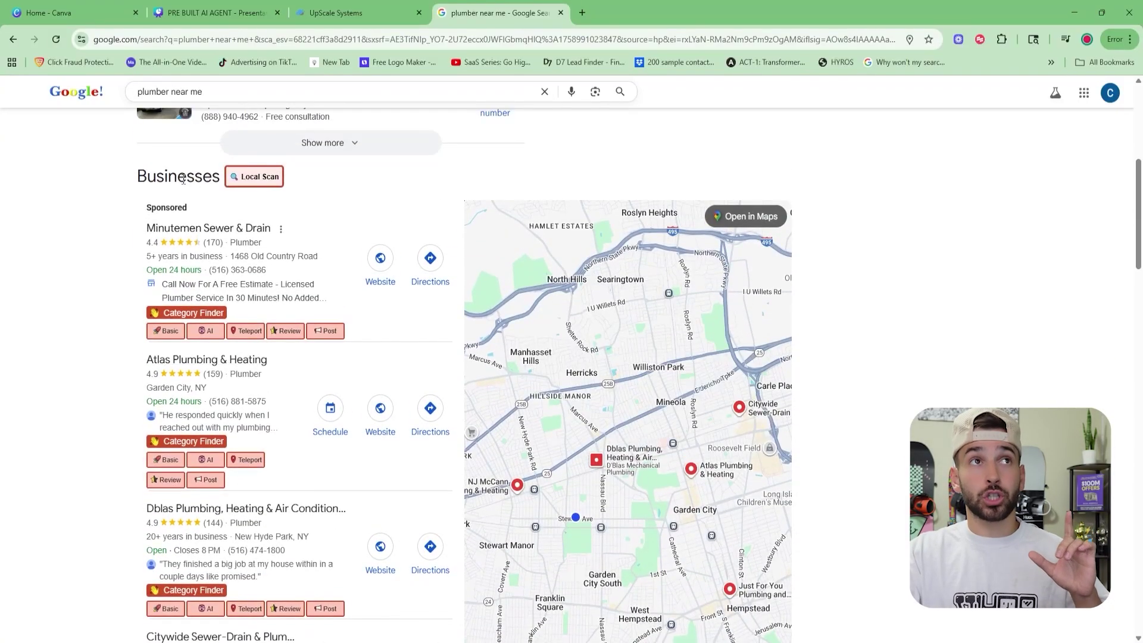
pyautogui.moveTo(127, 188); pyautogui.dragTo(194, 178)
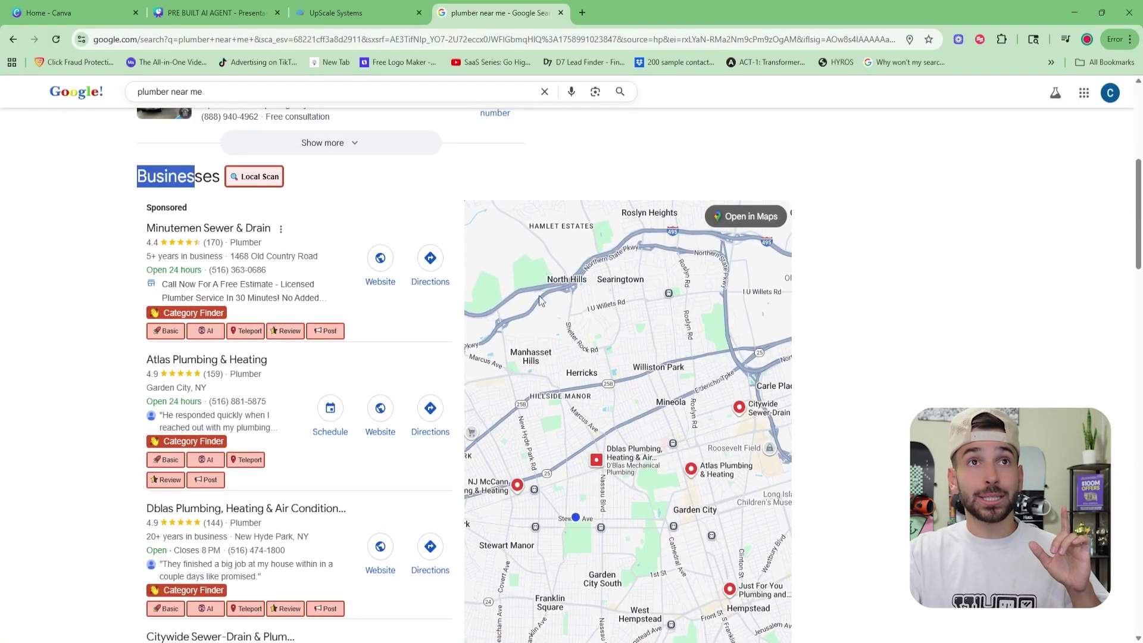
pyautogui.moveTo(551, 288)
pyautogui.scroll(-5, 286, 471)
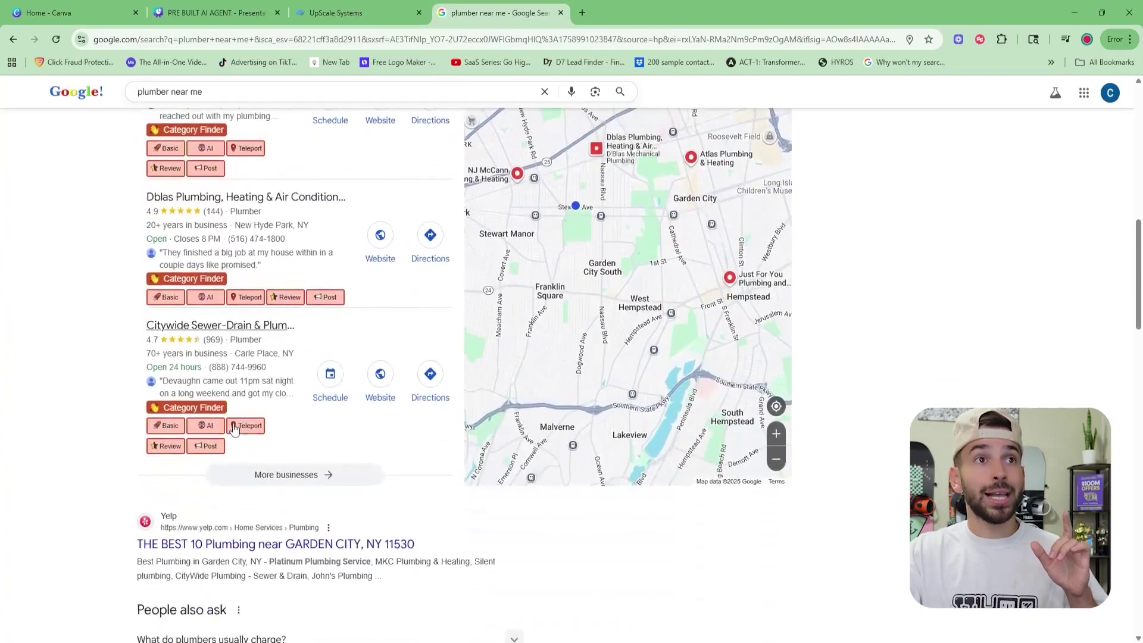
pyautogui.click(281, 480)
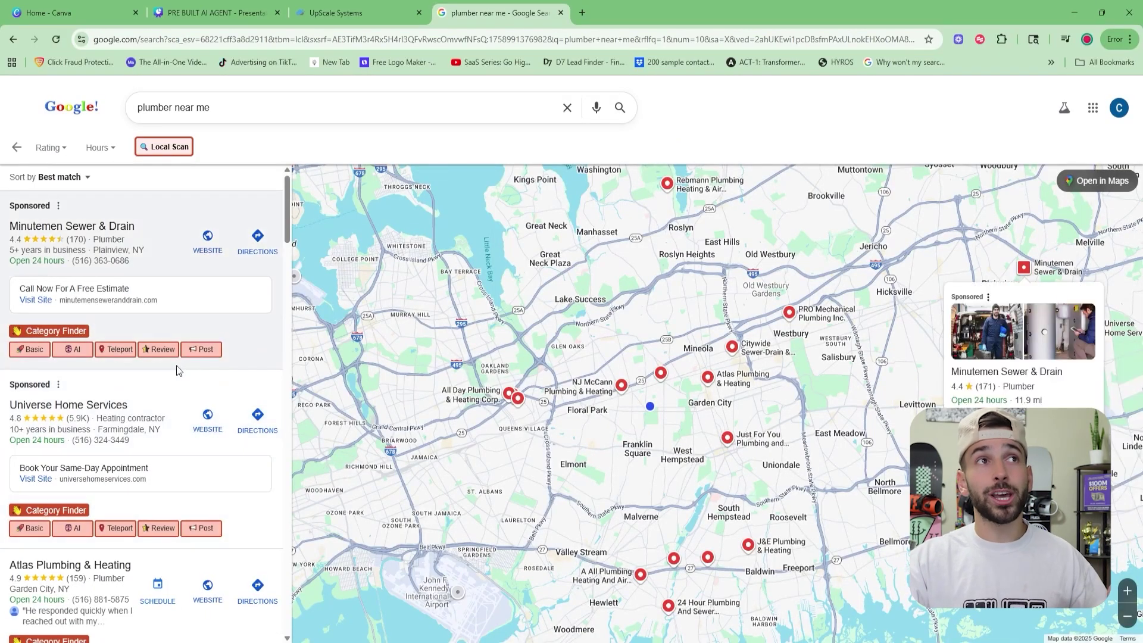
# Browse the local plumber listings to find Universe Home Services among the sponsored results.
pyautogui.scroll(-2, 286, 250)
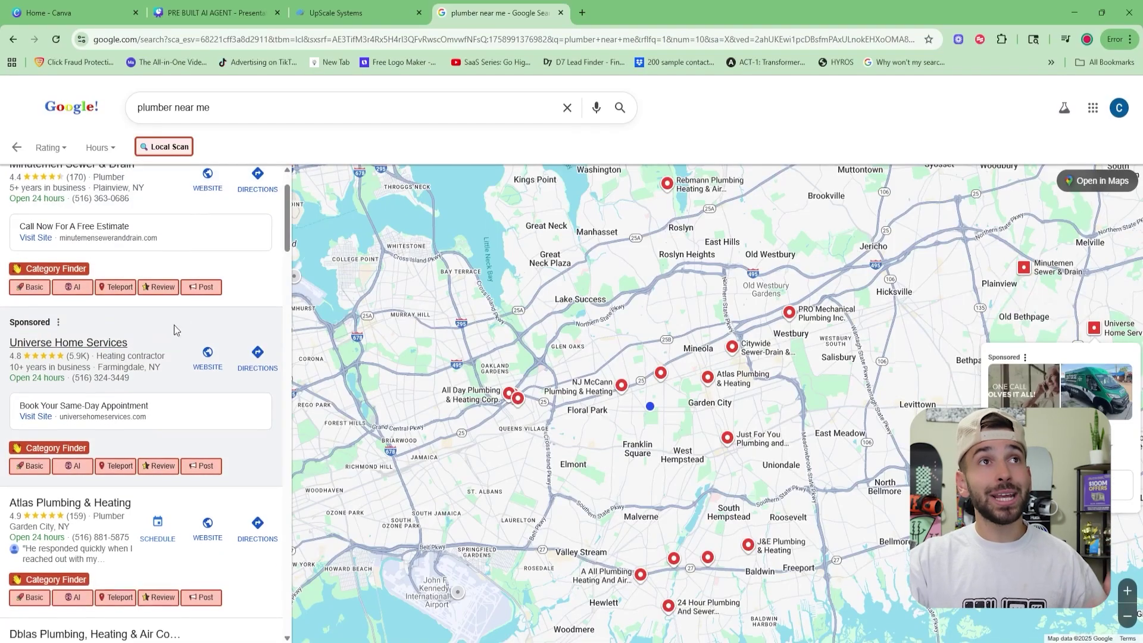
pyautogui.moveTo(288, 252); pyautogui.dragTo(277, 627)
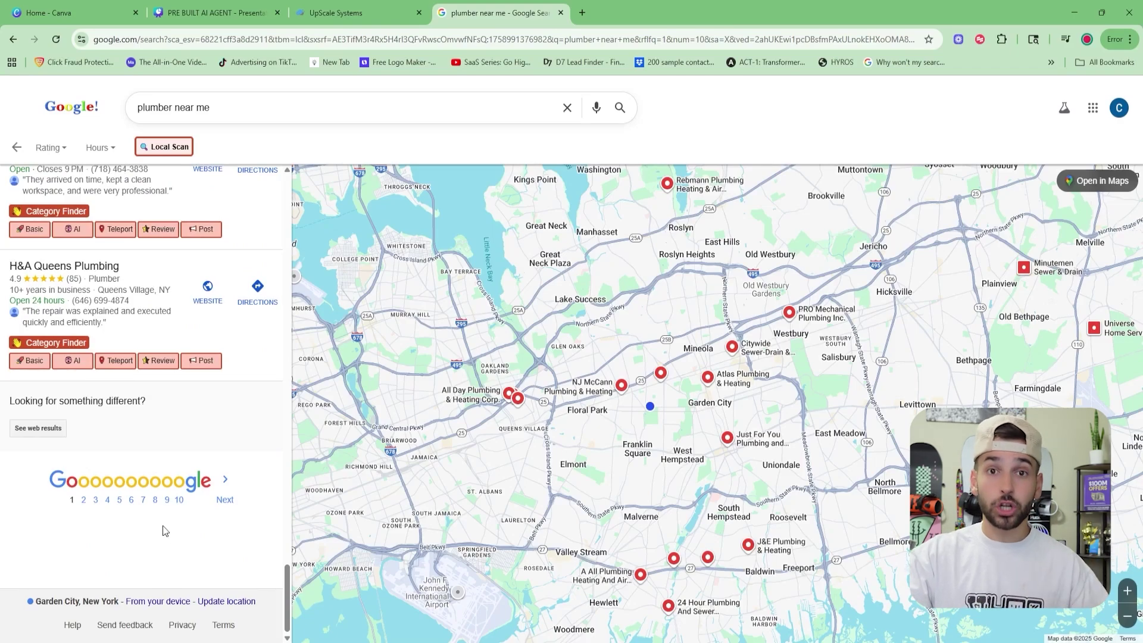
pyautogui.scroll(15, 222, 408)
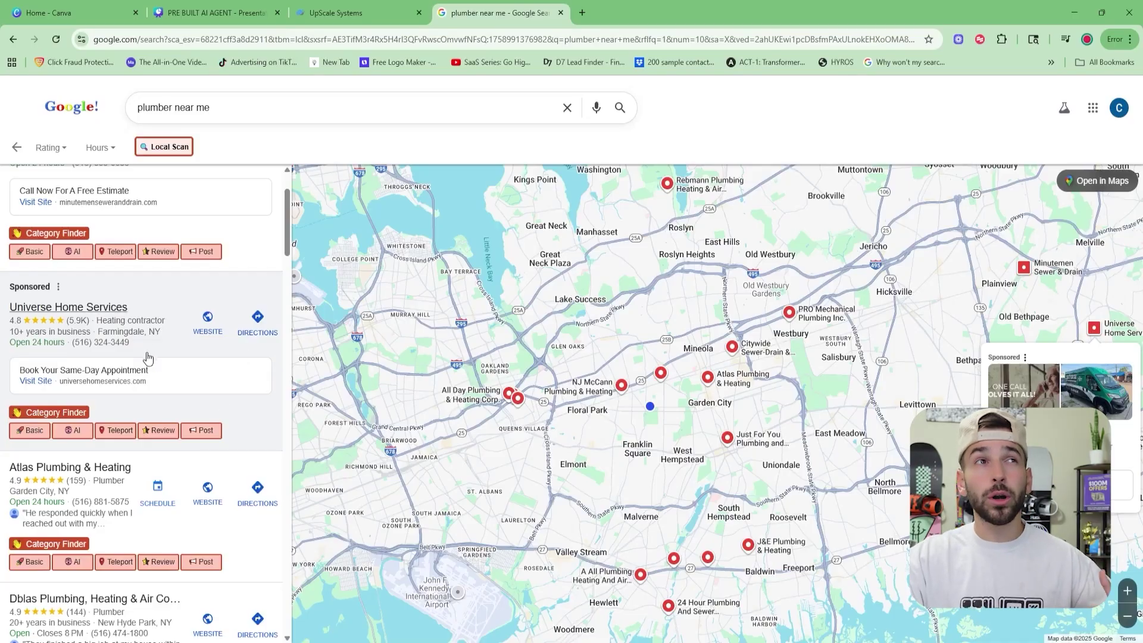
pyautogui.scroll(1, 178, 381)
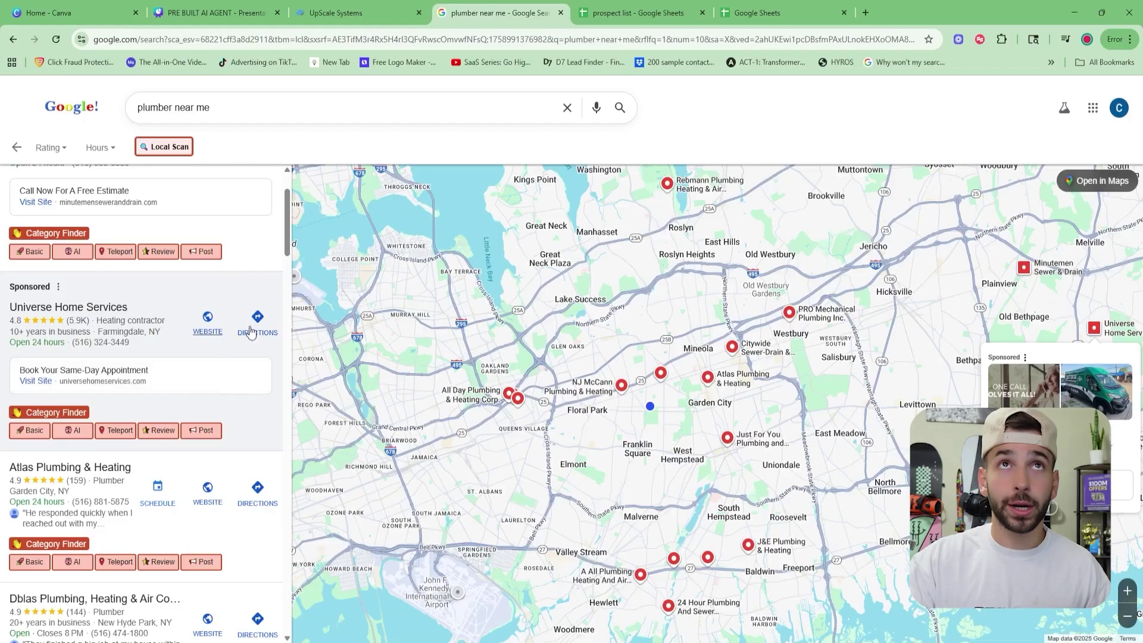
pyautogui.click(637, 11)
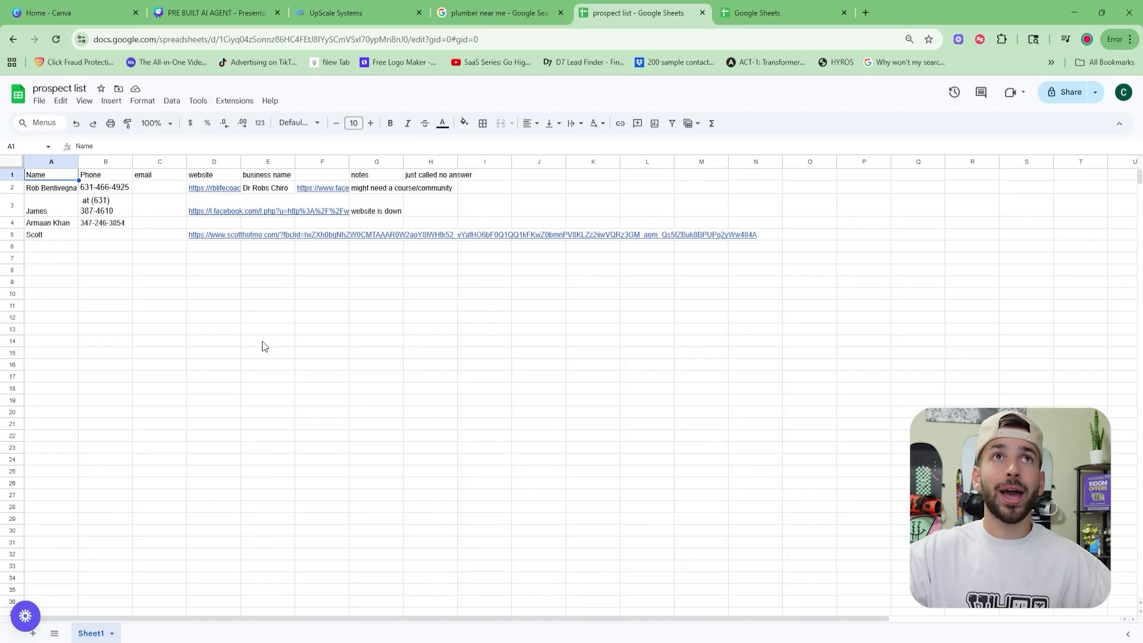
# Compare the plumber search results against the prospect list spreadsheet.
pyautogui.click(495, 11)
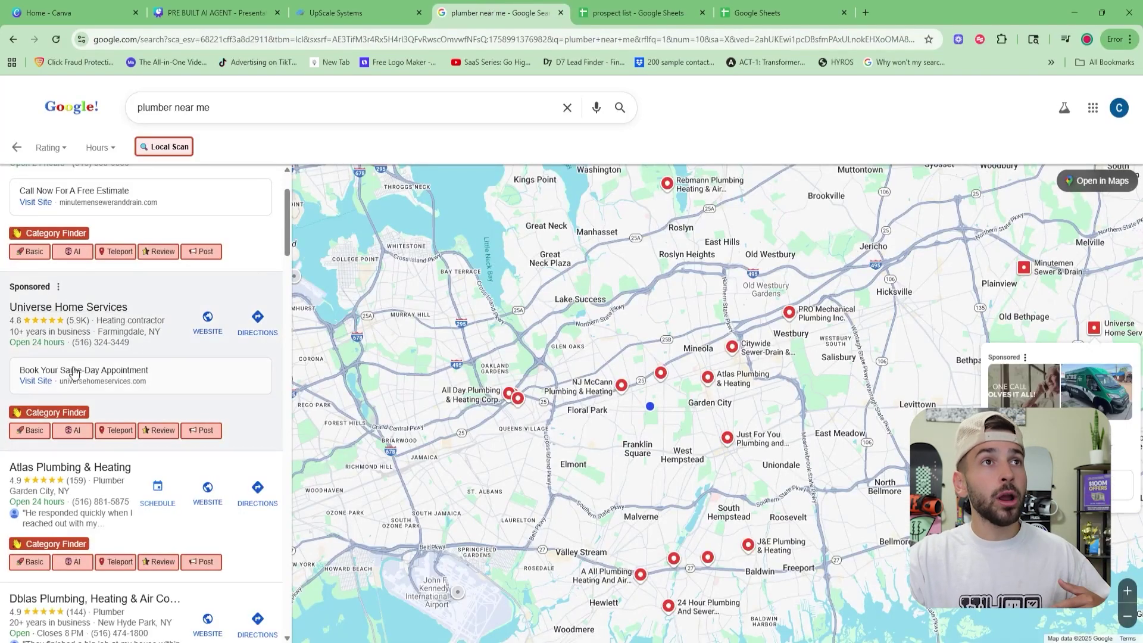
pyautogui.click(636, 13)
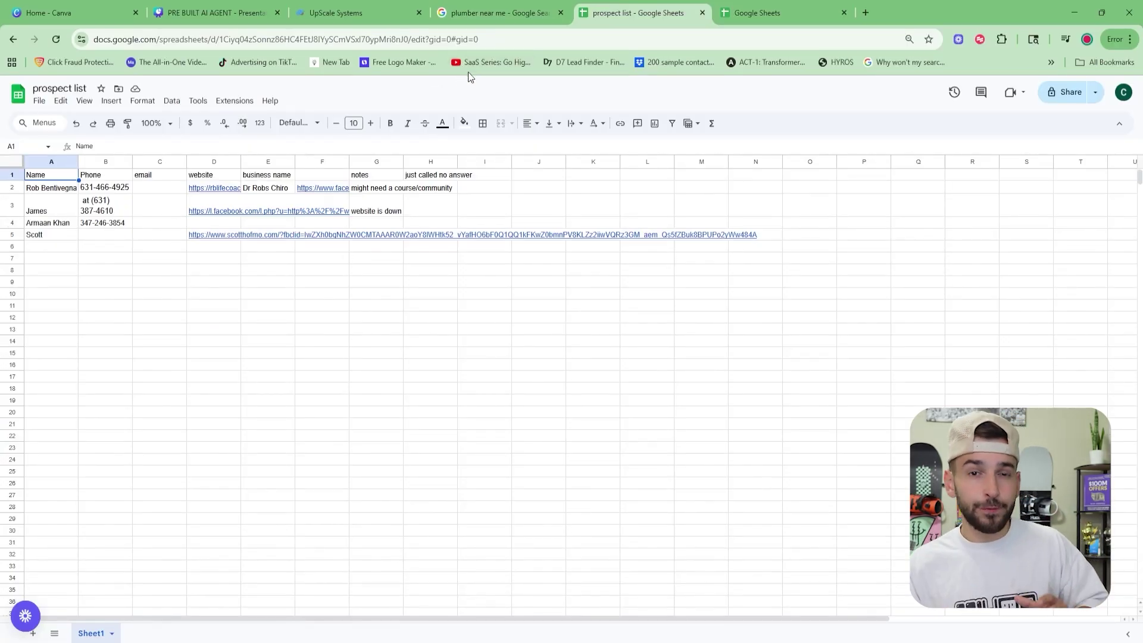
pyautogui.click(500, 7)
pyautogui.click(629, 5)
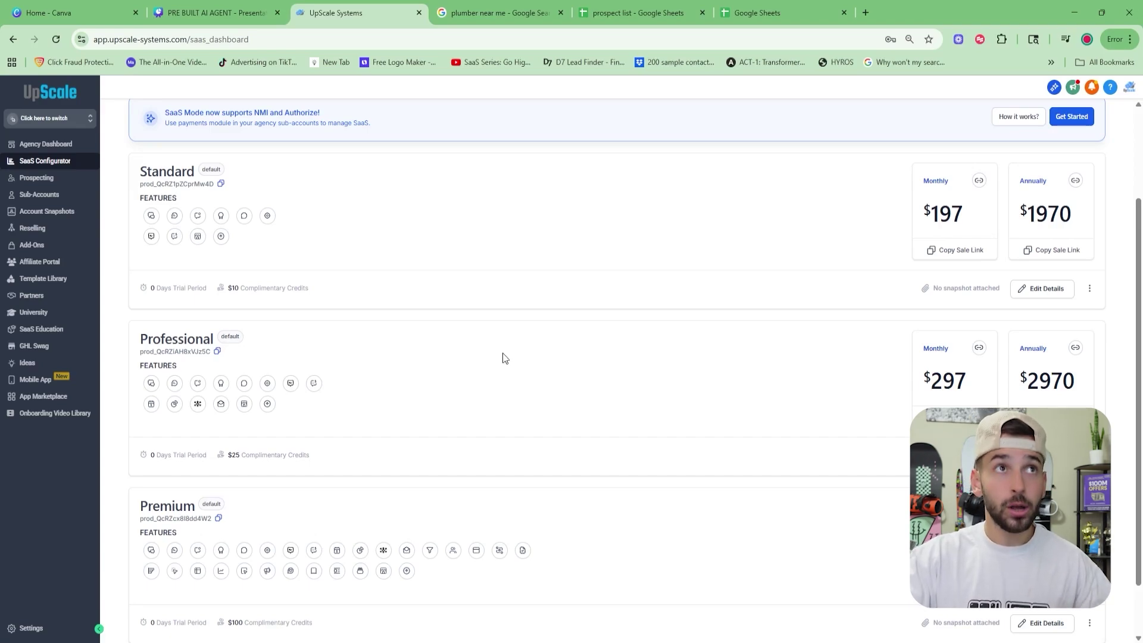
# Review the SaaS Configurator plan cards at $197, $297 and $497 per month.
pyautogui.scroll(1, 508, 362)
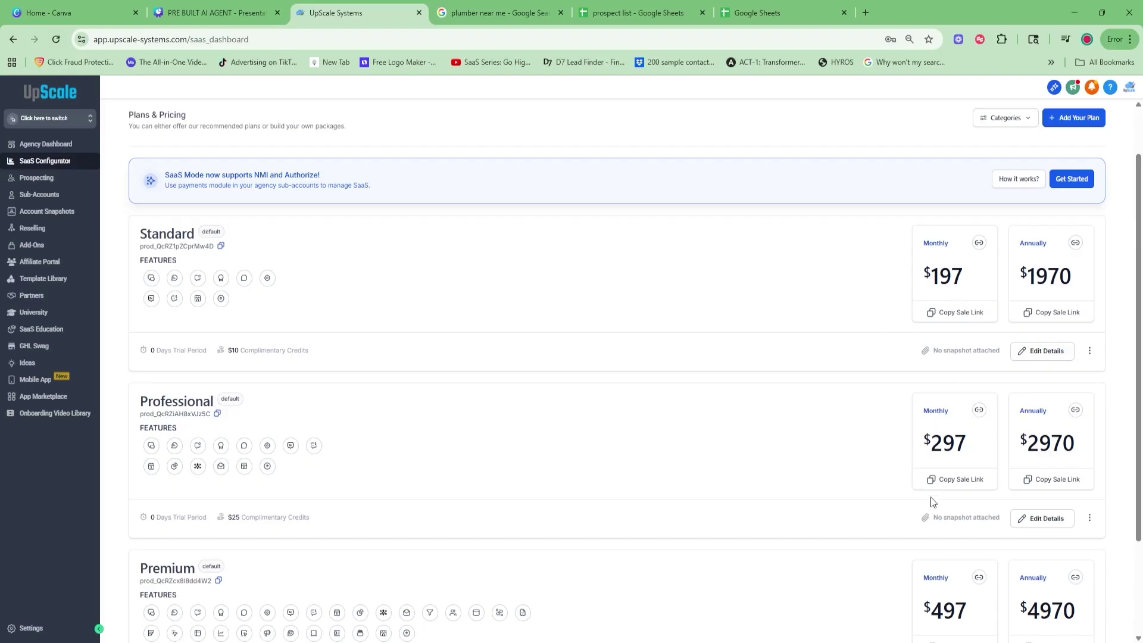
pyautogui.scroll(-1, 975, 494)
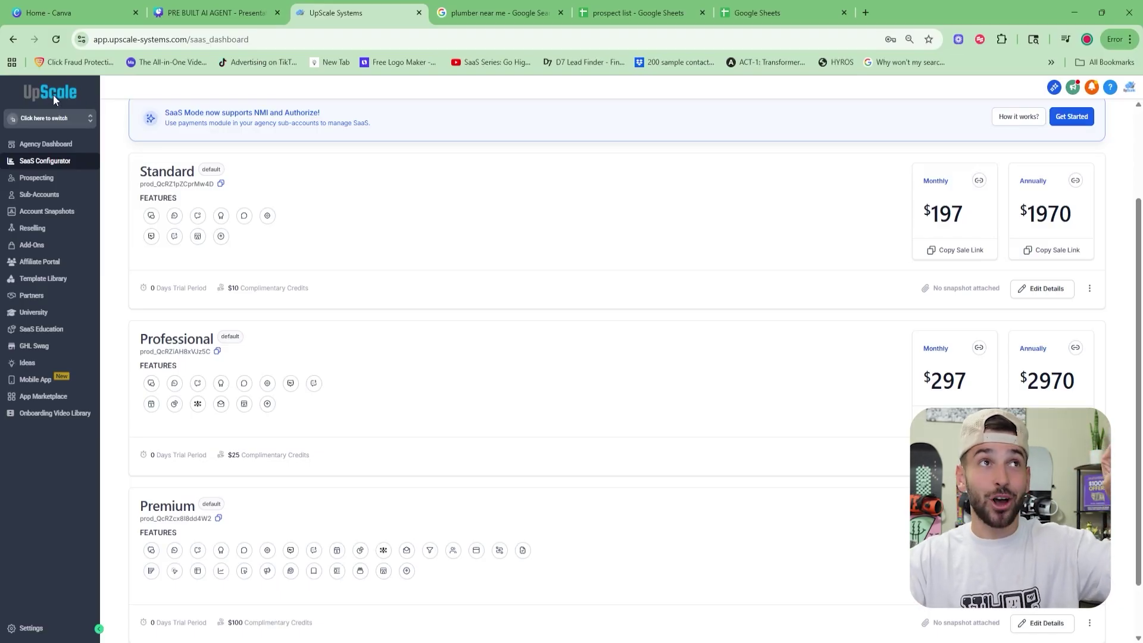
pyautogui.moveTo(136, 39); pyautogui.dragTo(255, 40)
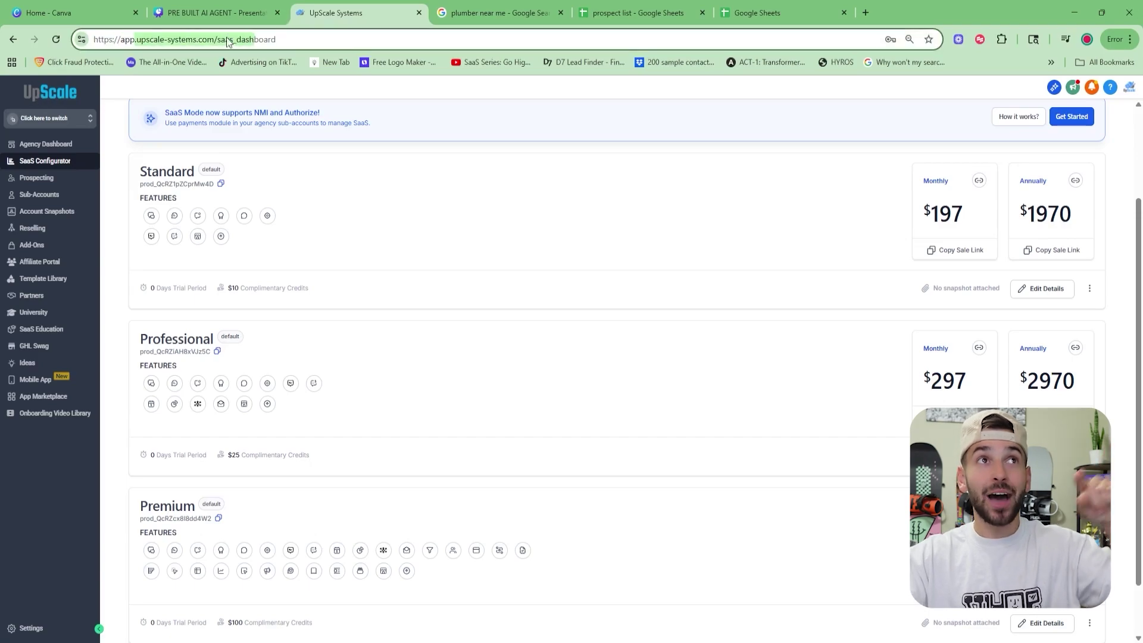
pyautogui.click(476, 238)
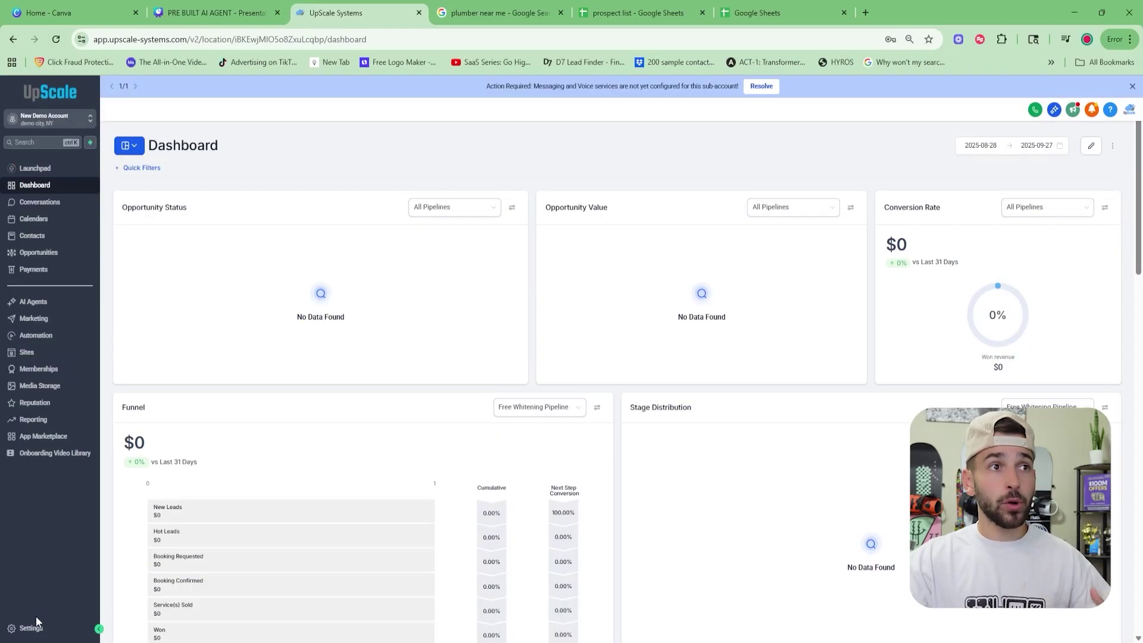
# Open Settings in the New Demo Account sub-account.
pyautogui.click(31, 629)
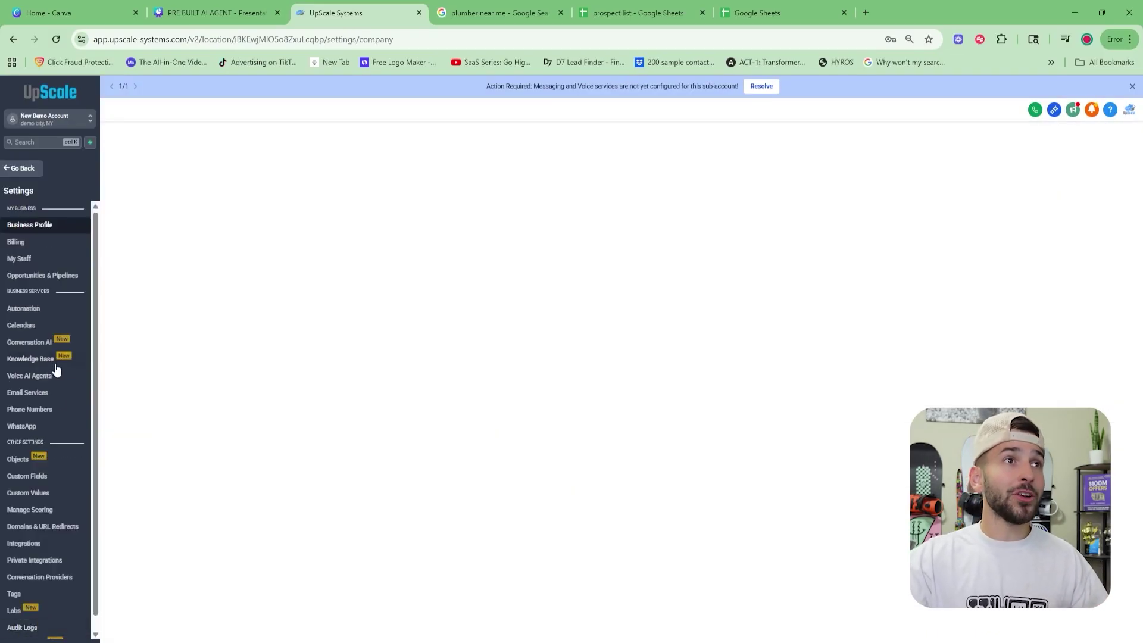
# Start a new custom agent from the Voice AI Agents settings.
pyautogui.click(28, 379)
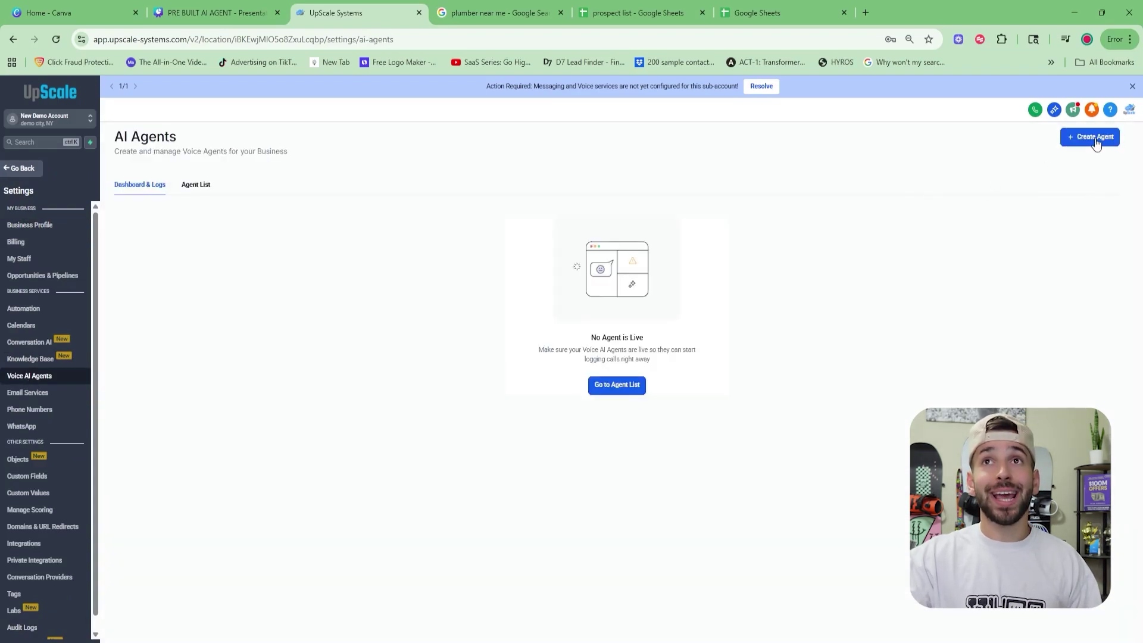
pyautogui.click(1116, 138)
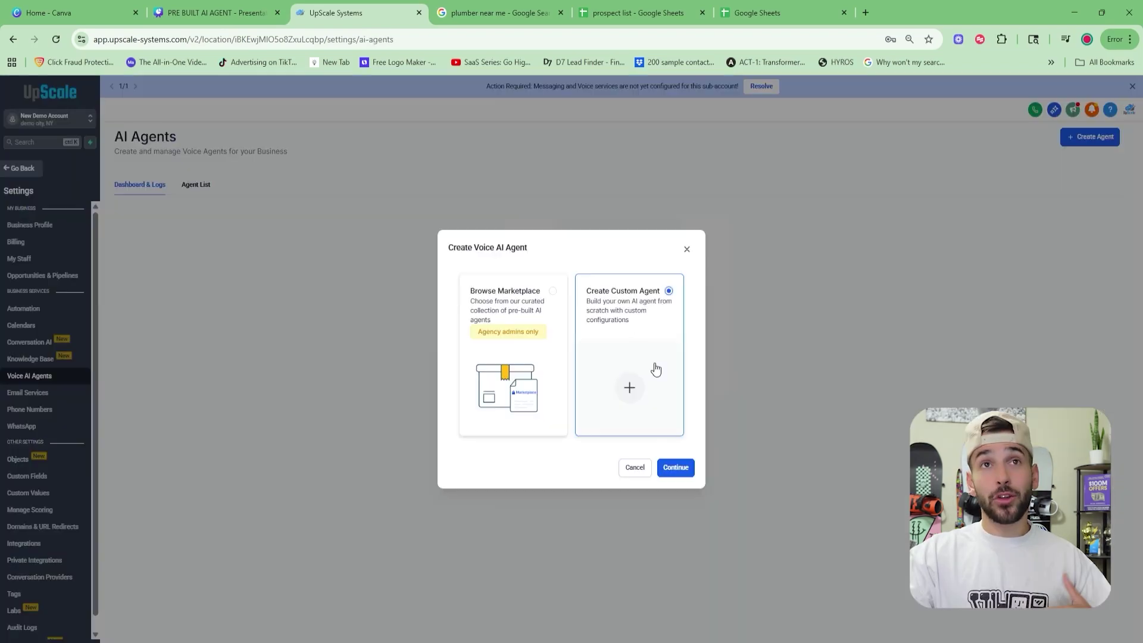
pyautogui.click(676, 468)
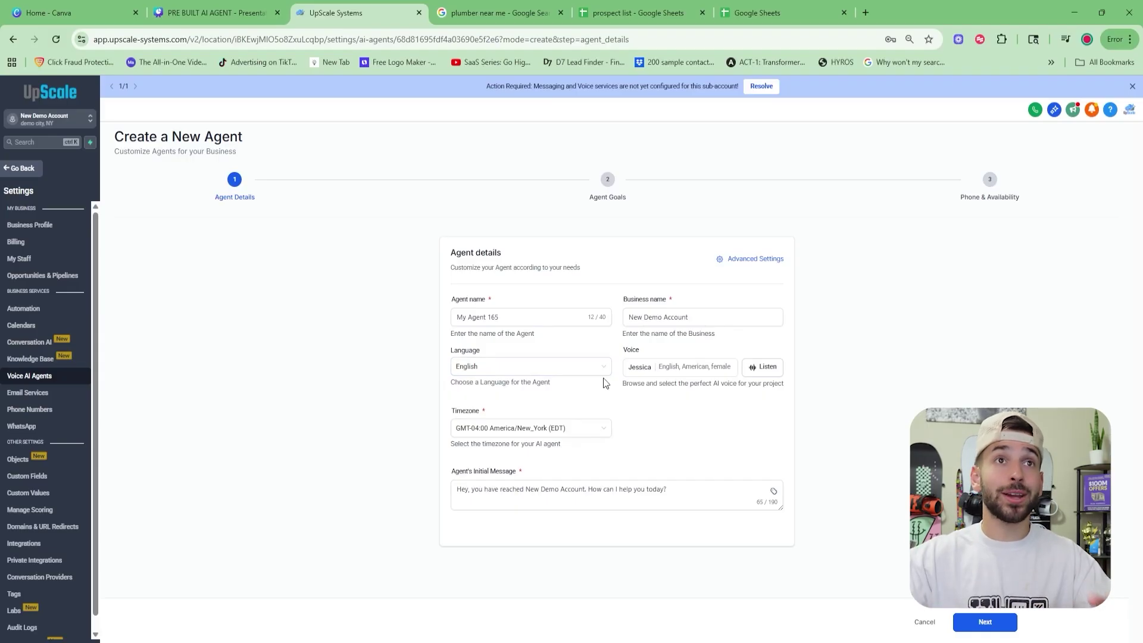
# Name the agent John with the business name 'Example Business Name'.
pyautogui.tripleClick(499, 318)
pyautogui.press('BackSpace')
pyautogui.write('John')
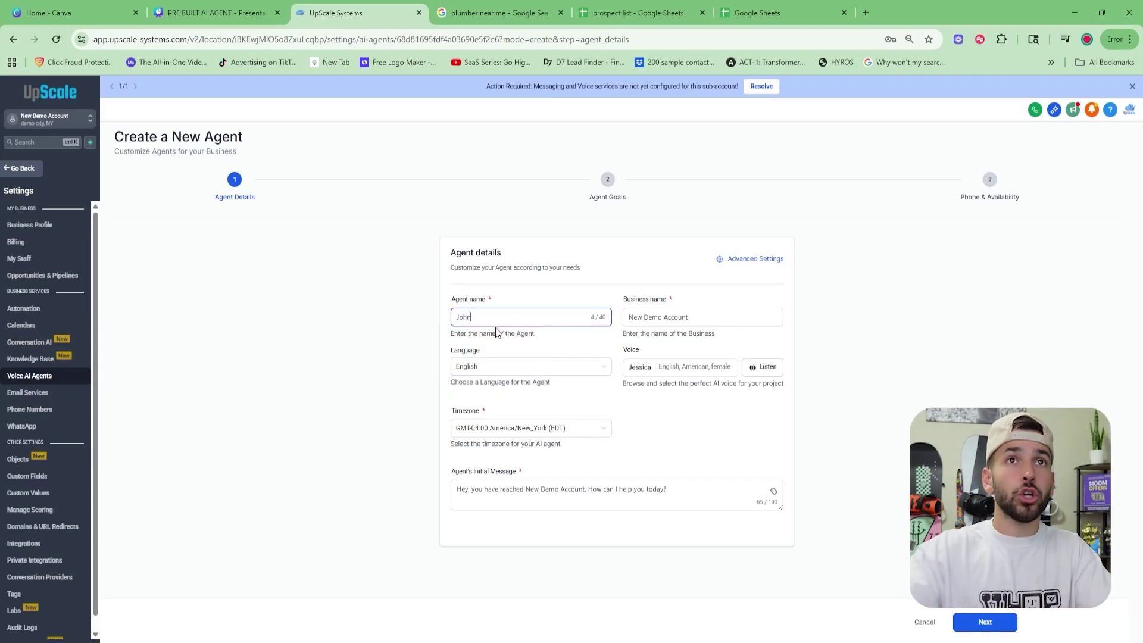
pyautogui.press('Tab')
pyautogui.write('E')
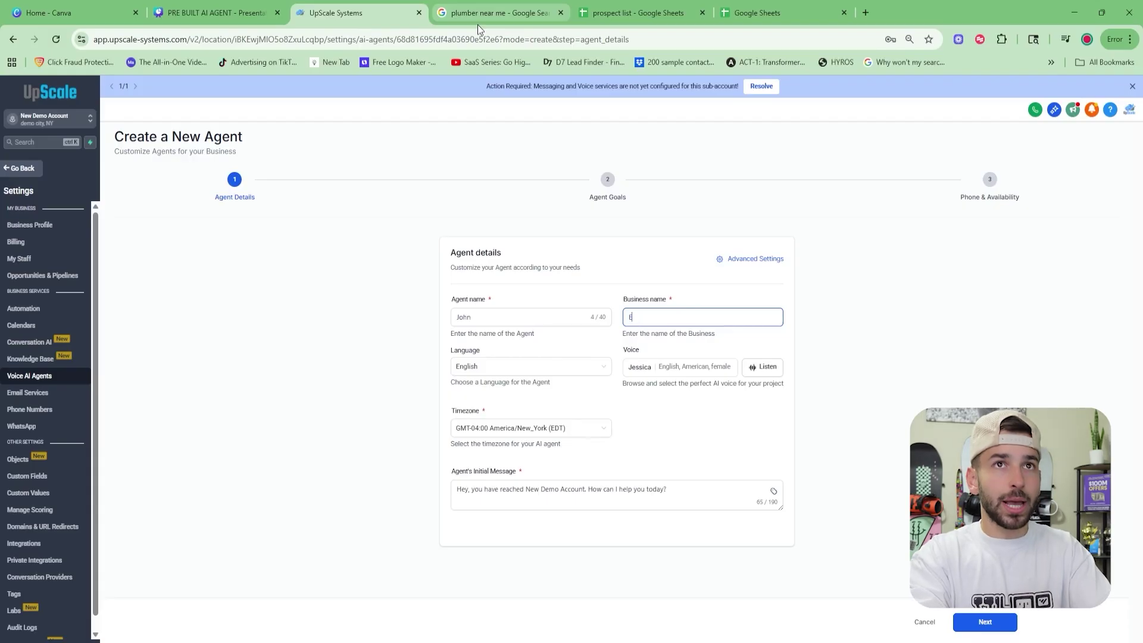
pyautogui.write('xample Business Name')
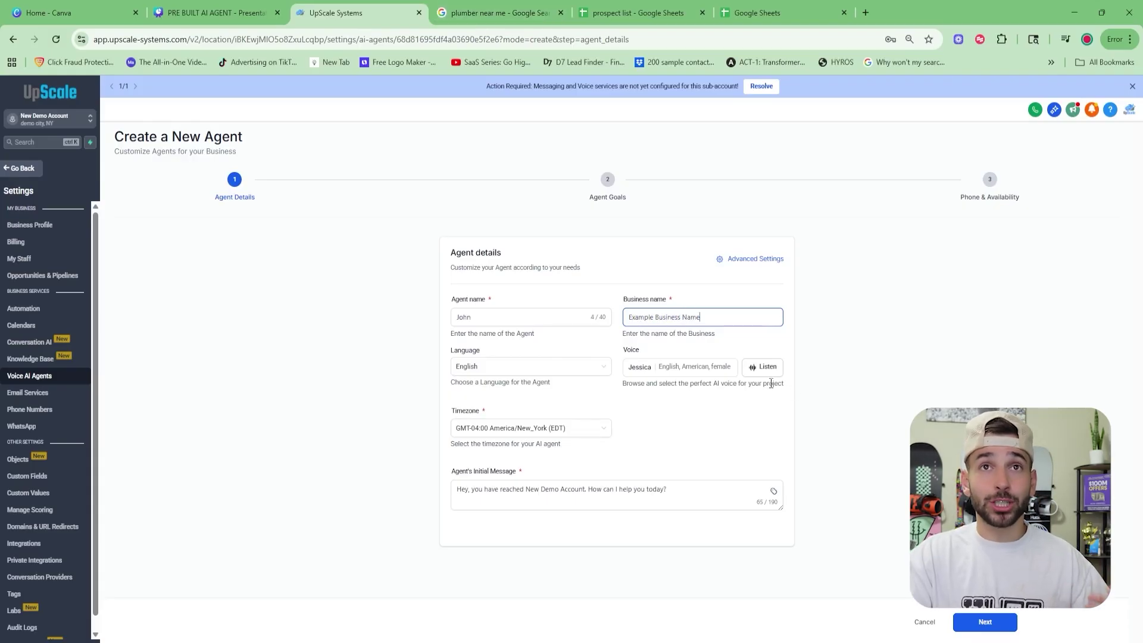
pyautogui.click(696, 367)
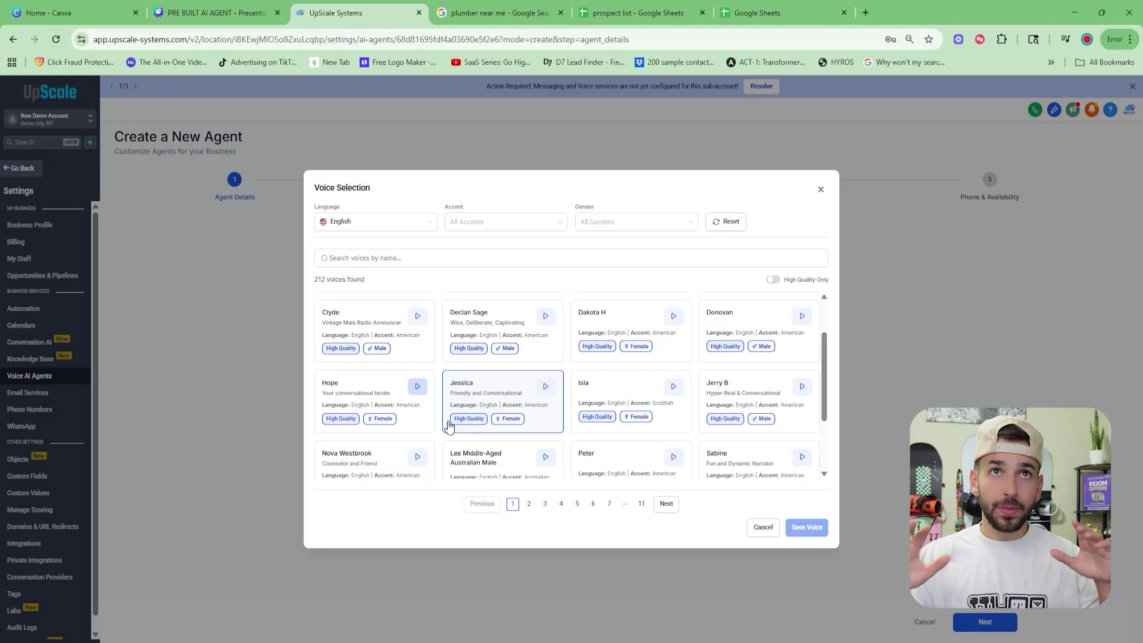
# Preview the Hope voice sample and save Hope as the agent's voice.
pyautogui.click(418, 388)
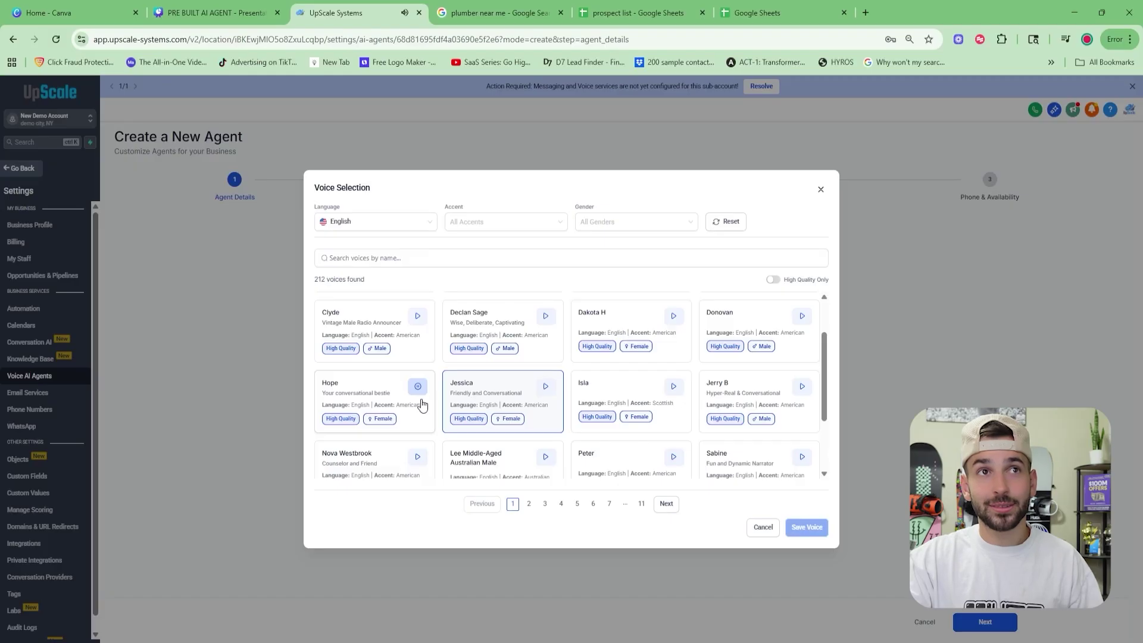
pyautogui.click(419, 391)
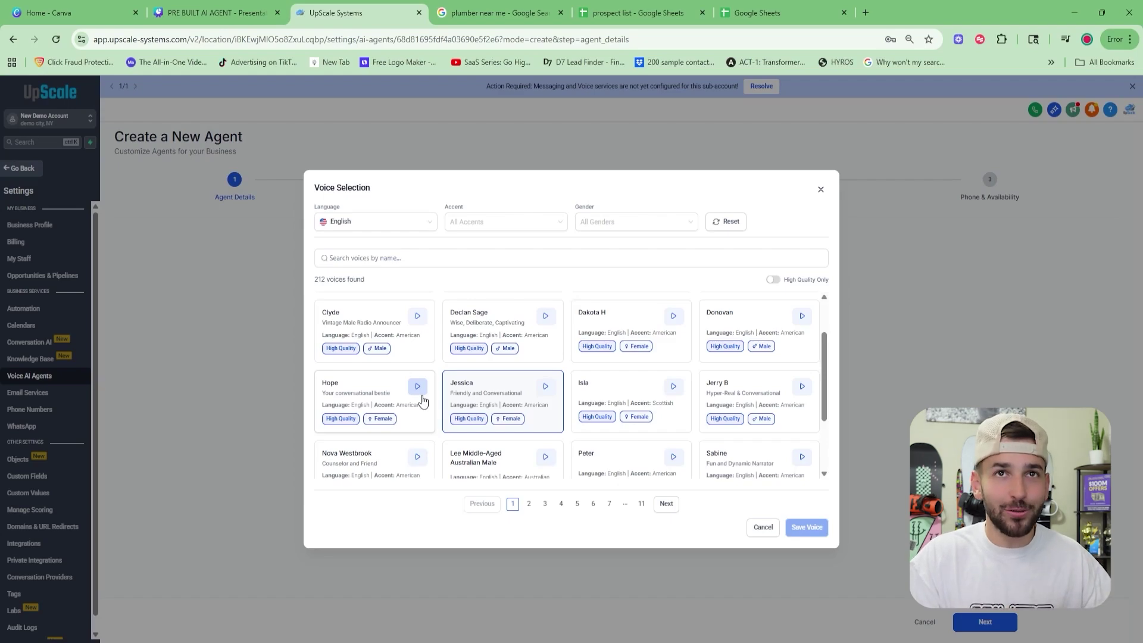
pyautogui.click(375, 388)
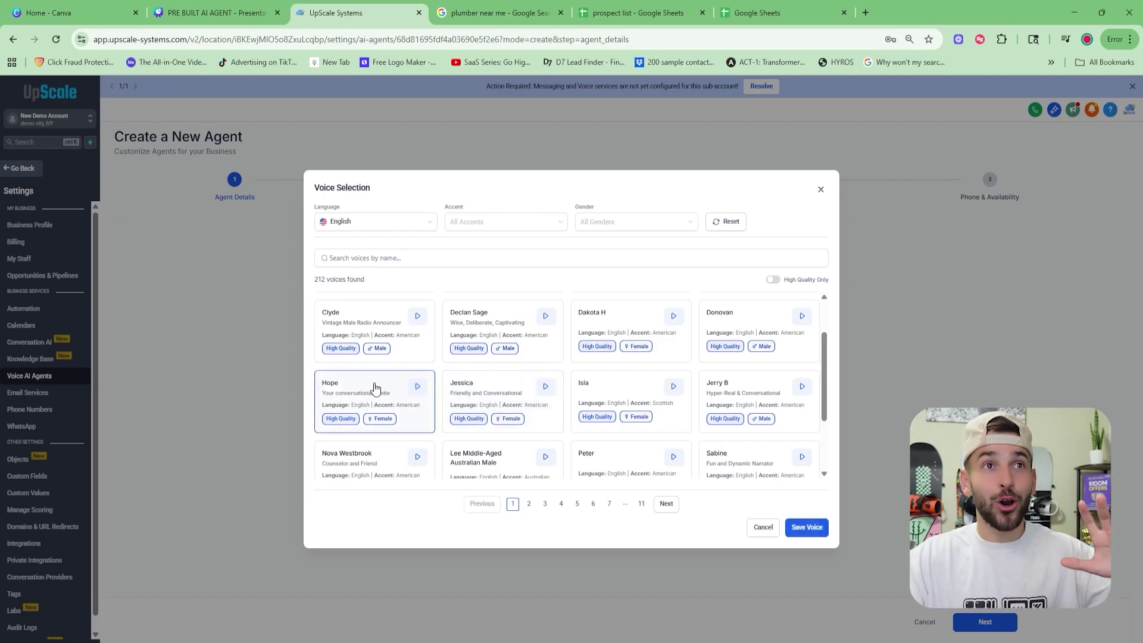
pyautogui.click(807, 528)
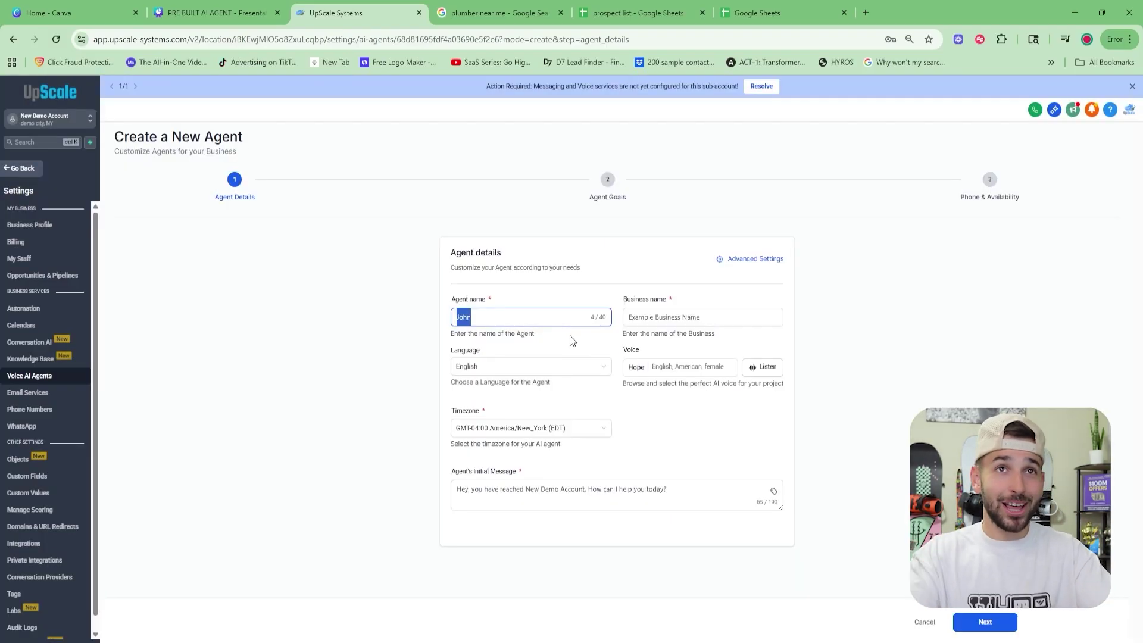
# Name the agent Hope and make its greeting mention Universe Home Services.
pyautogui.write('Hope')
pyautogui.click(527, 492)
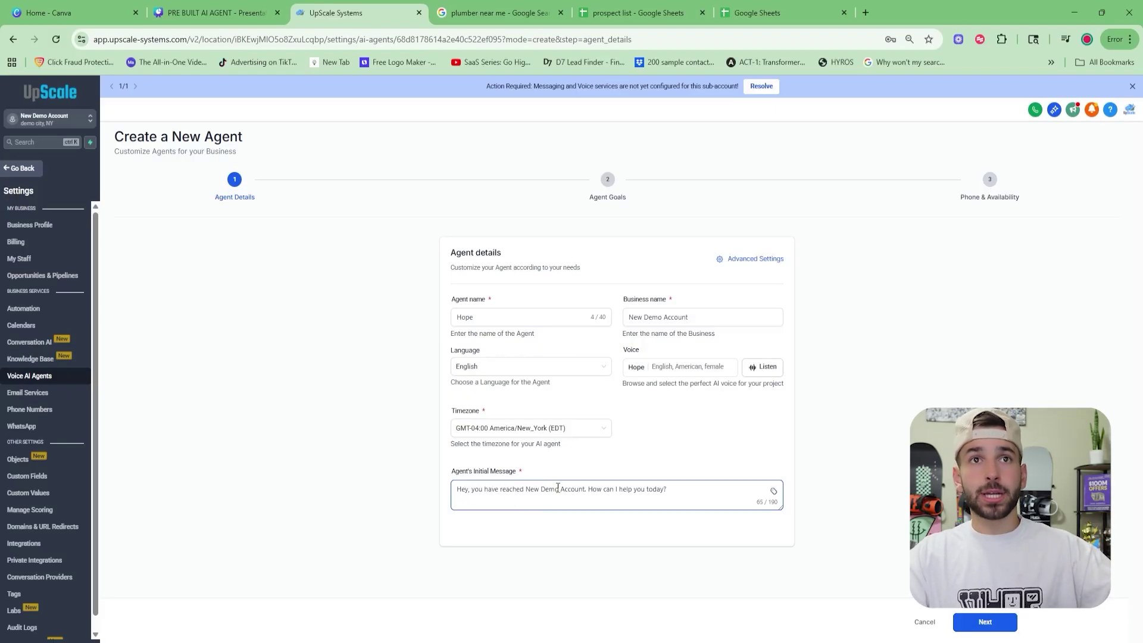
pyautogui.click(470, 13)
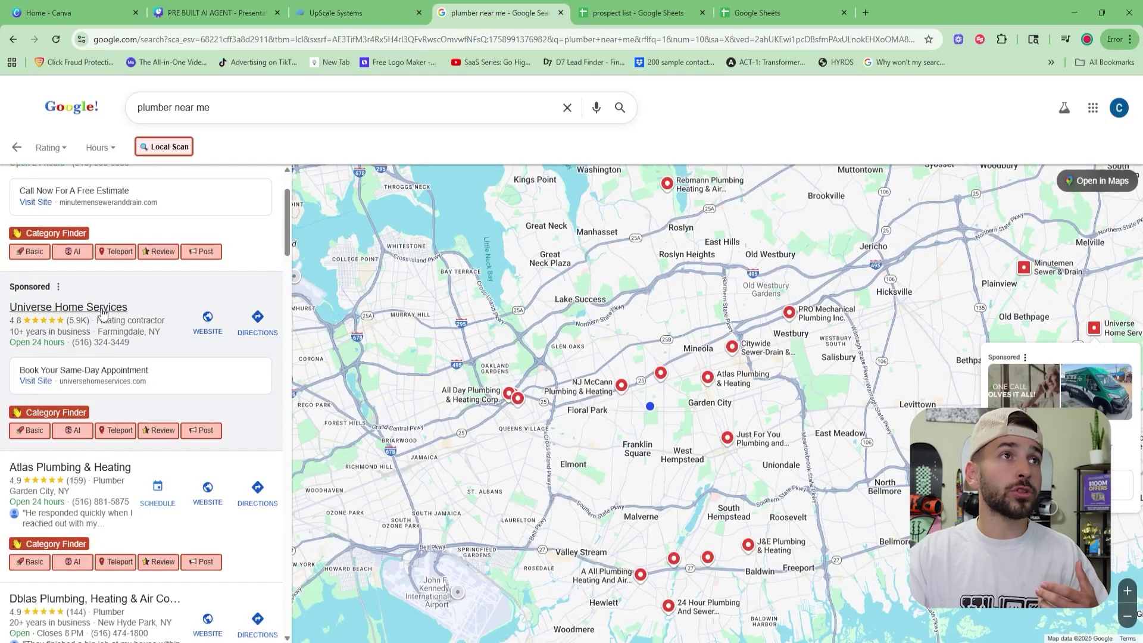
pyautogui.click(357, 12)
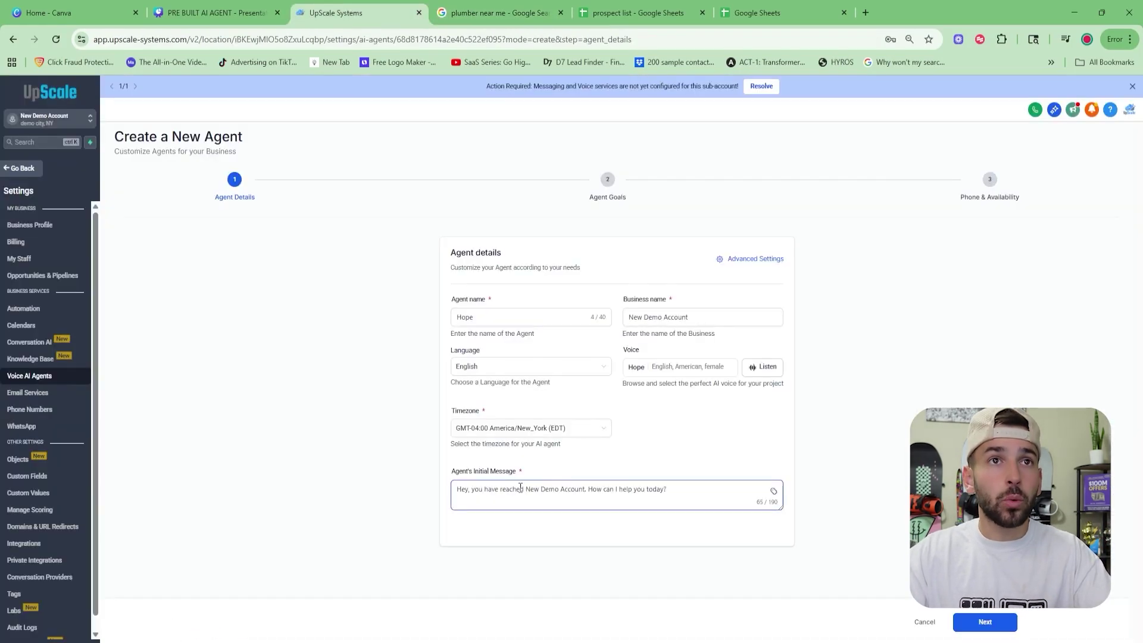
pyautogui.doubleClick(533, 488)
pyautogui.moveTo(536, 488); pyautogui.dragTo(586, 489)
pyautogui.write('Universe Home Services')
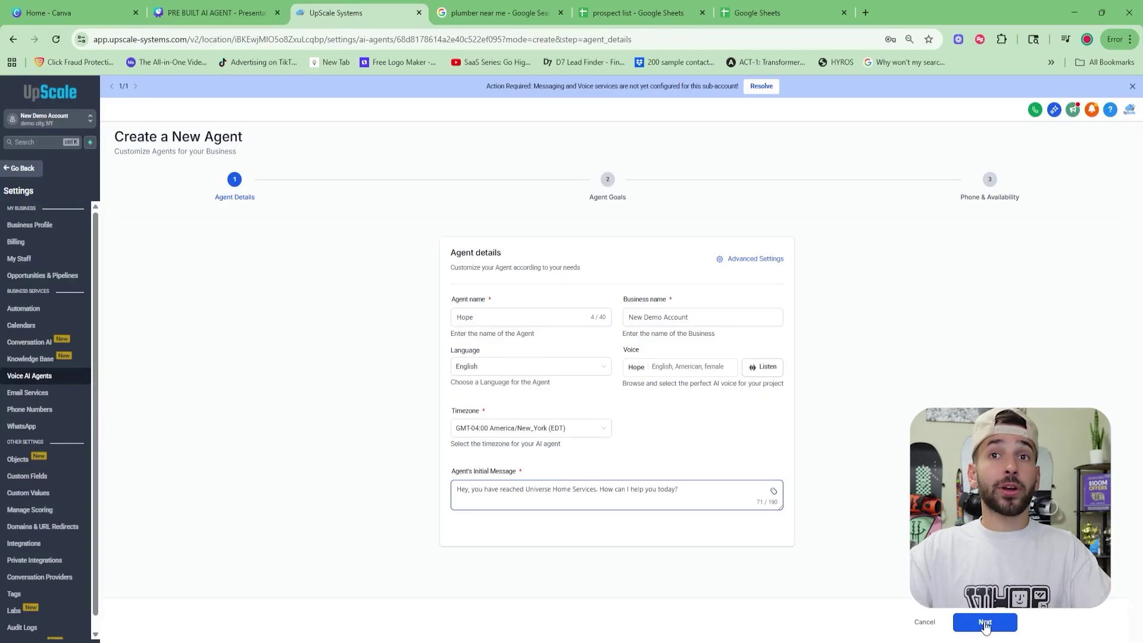
pyautogui.click(985, 623)
# Begin creating a new knowledge base from the agent's knowledge base selector.
pyautogui.moveTo(307, 298); pyautogui.dragTo(395, 303)
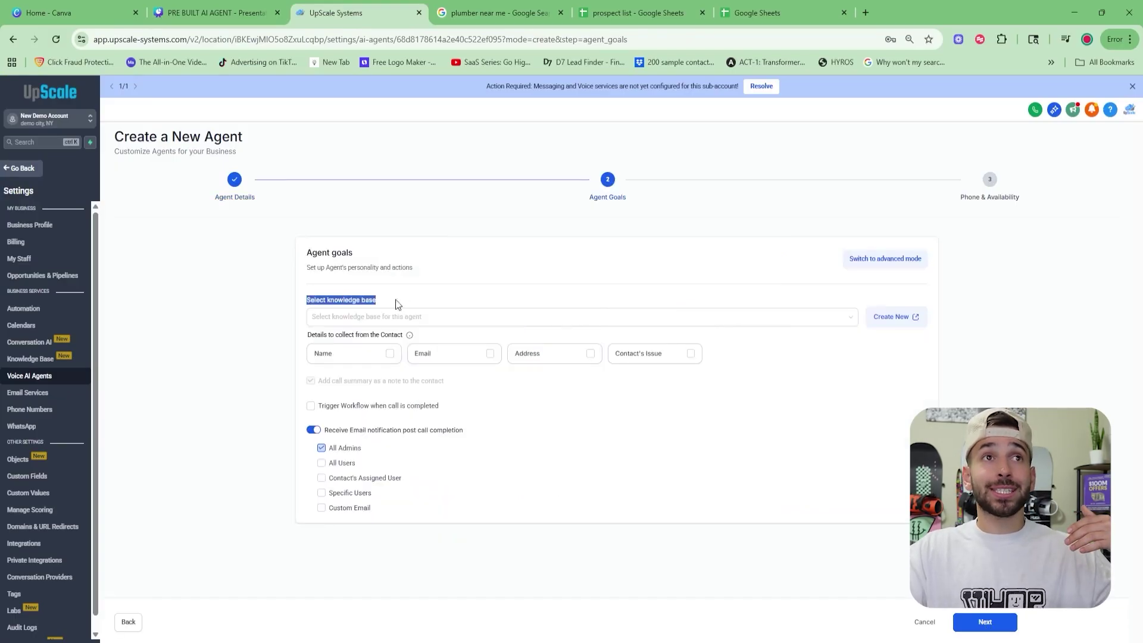
pyautogui.click(464, 293)
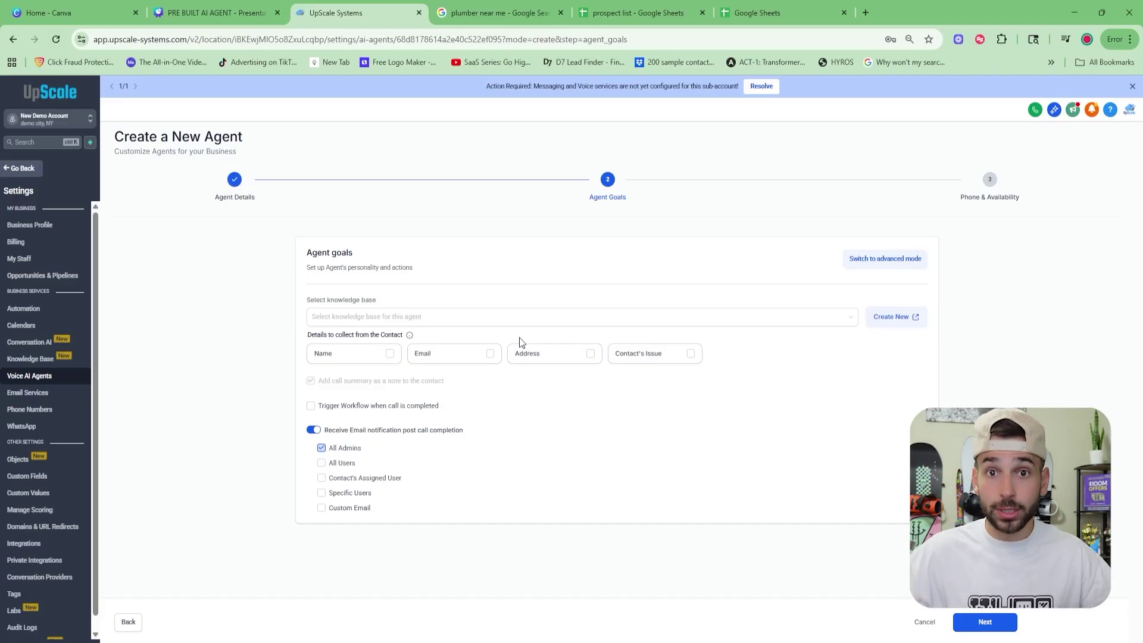
pyautogui.click(896, 317)
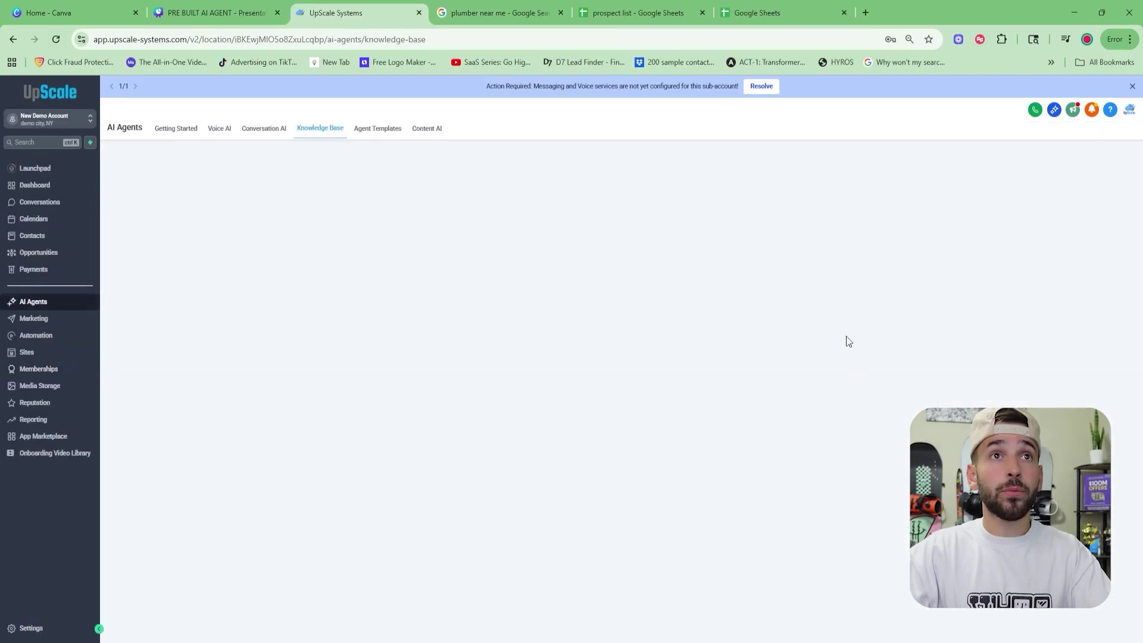
# Create a new knowledge base named 'Universe Home Services'.
pyautogui.click(1079, 228)
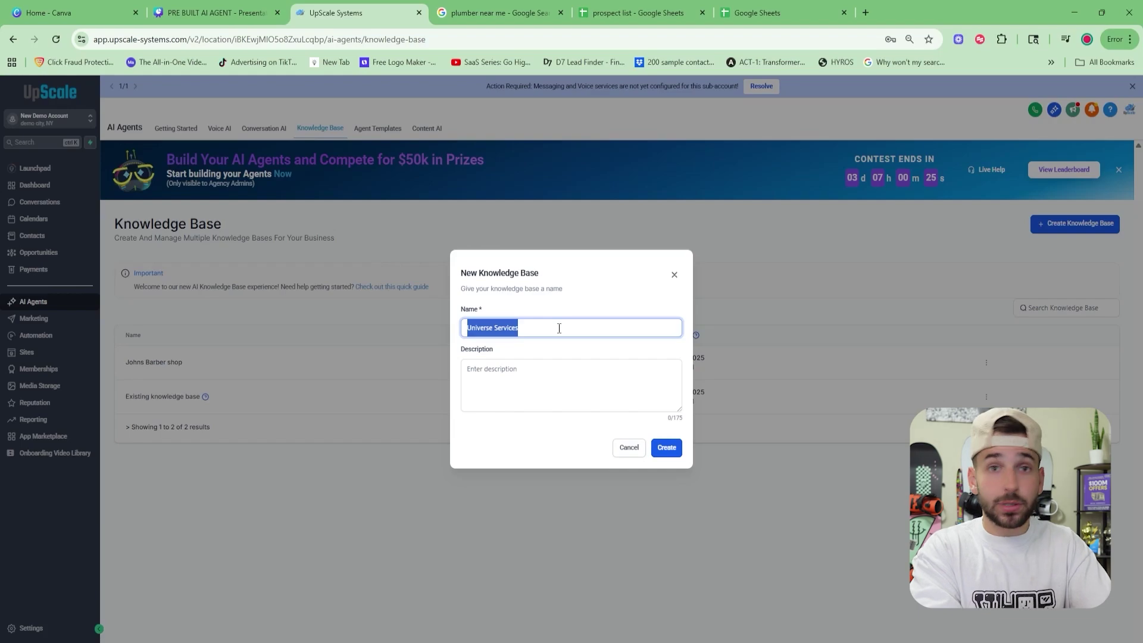
pyautogui.write('Univers')
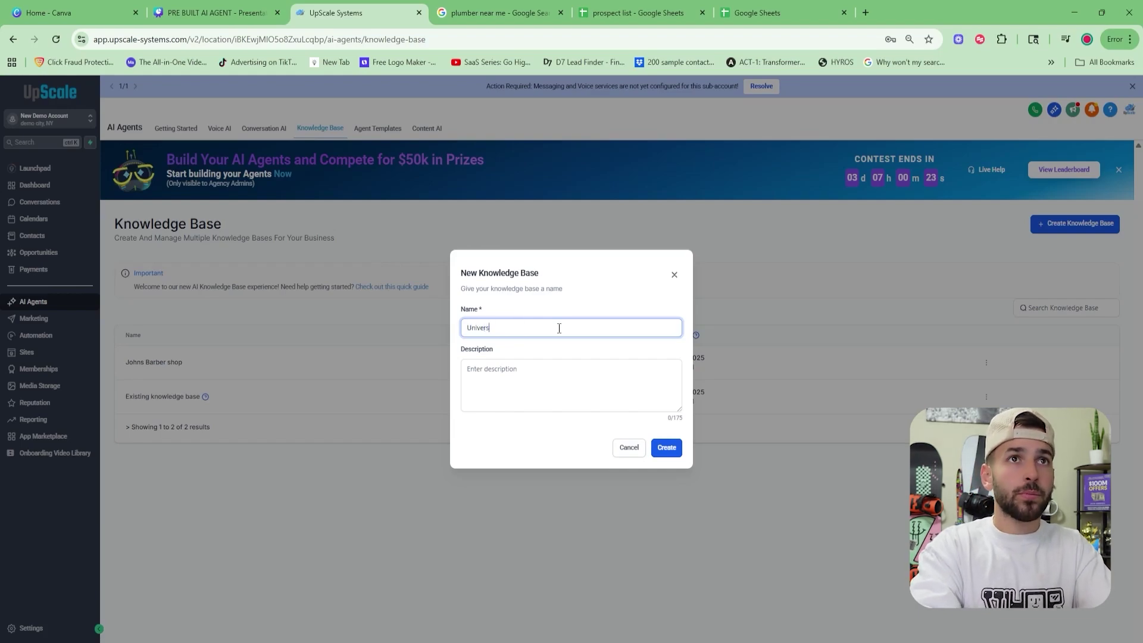
pyautogui.write('e Home Services')
pyautogui.press('Tab')
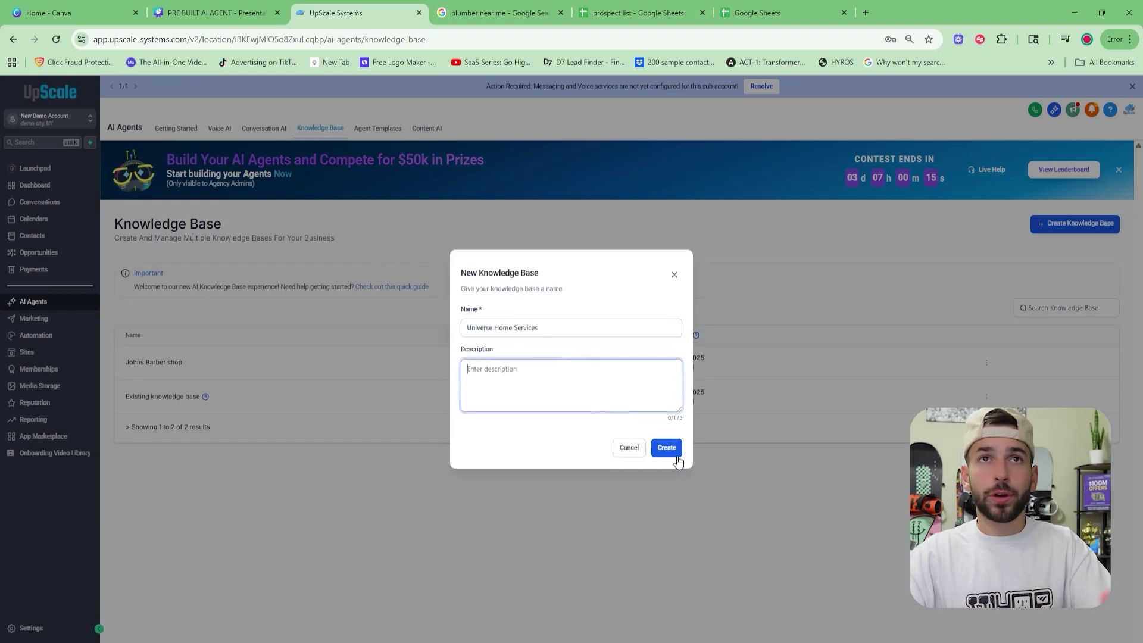
pyautogui.click(668, 449)
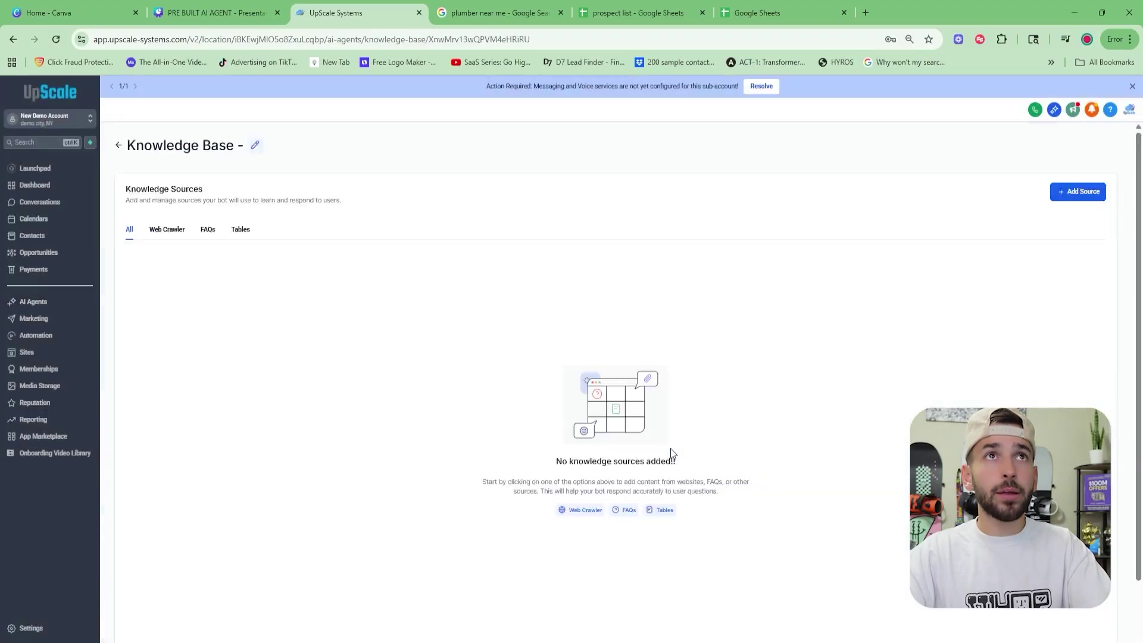
pyautogui.click(1072, 192)
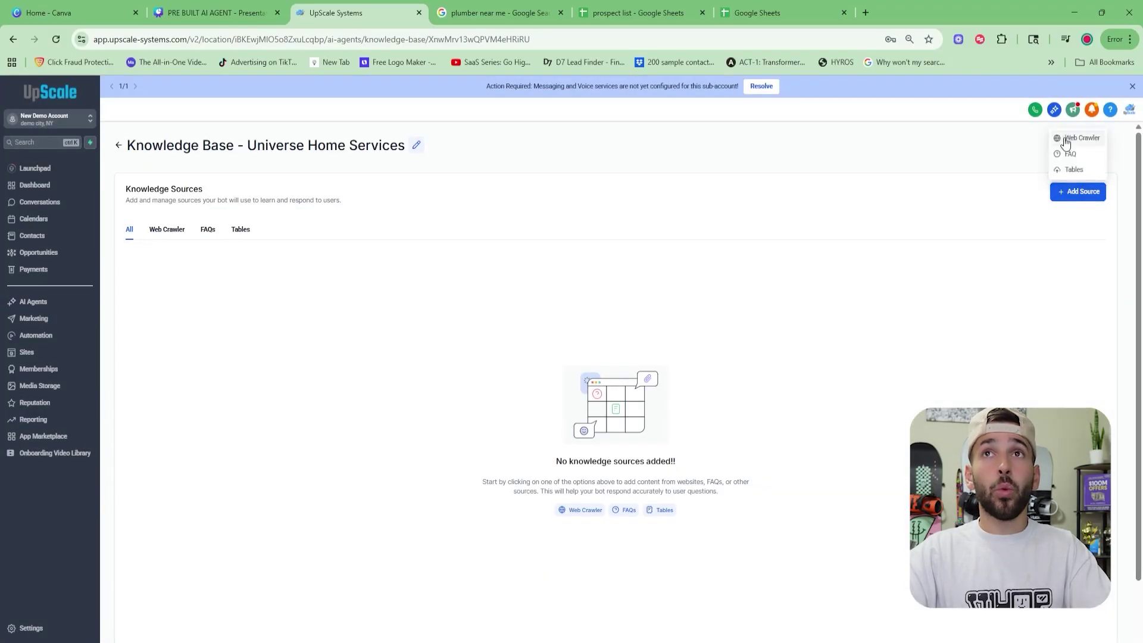
# Add a Web Crawler source using the Universe Home Services website URL and extract its data.
pyautogui.click(1064, 142)
pyautogui.click(499, 12)
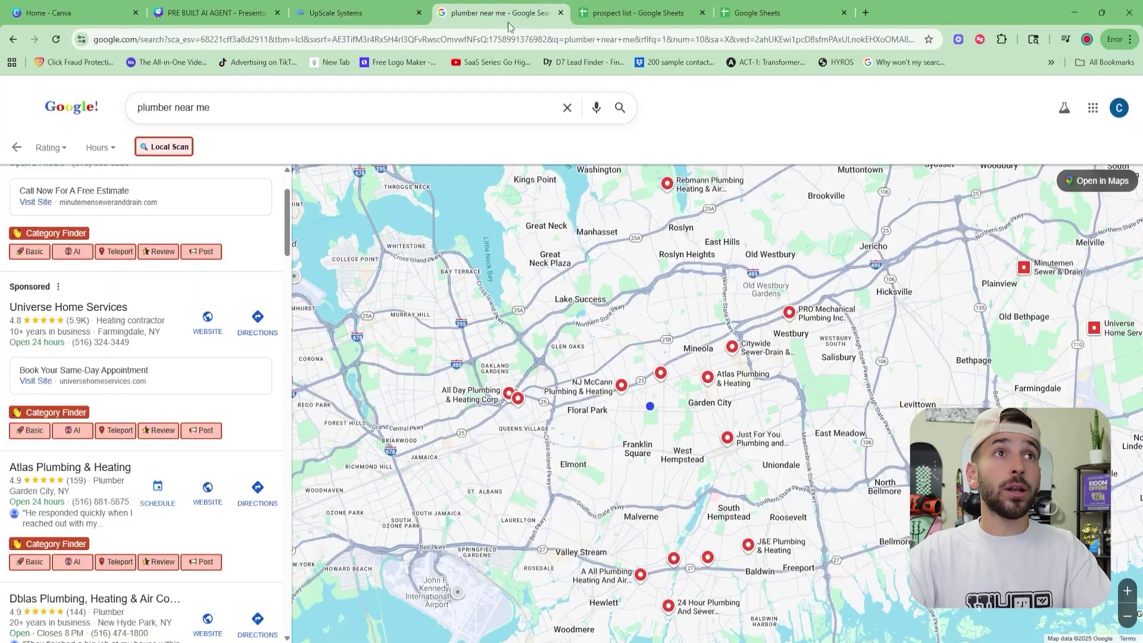
pyautogui.click(208, 318)
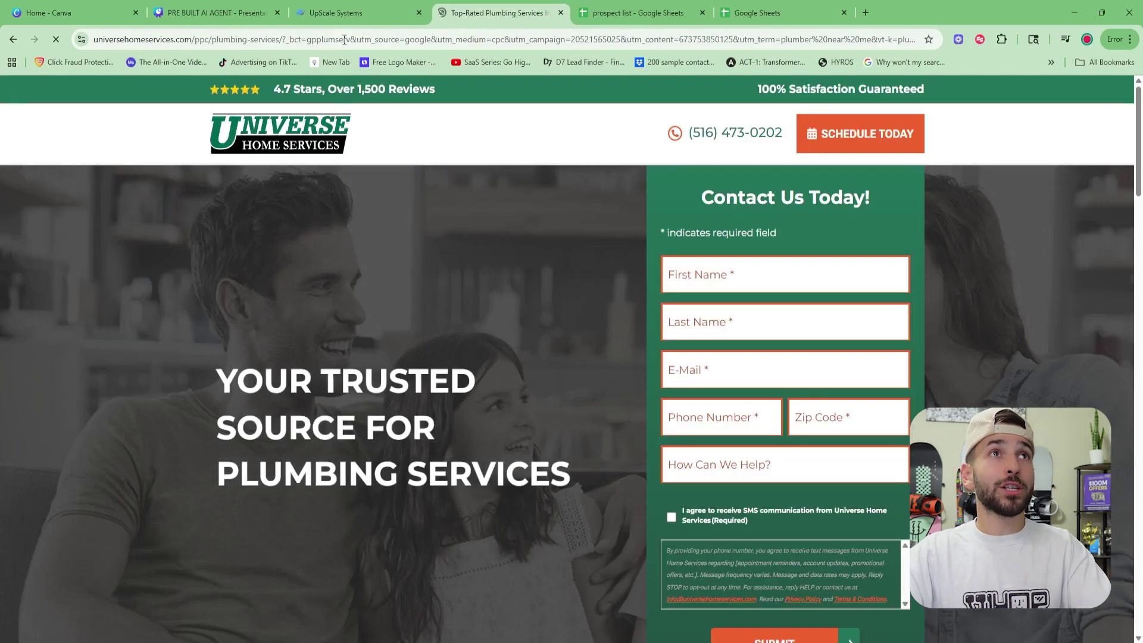
pyautogui.click(336, 38)
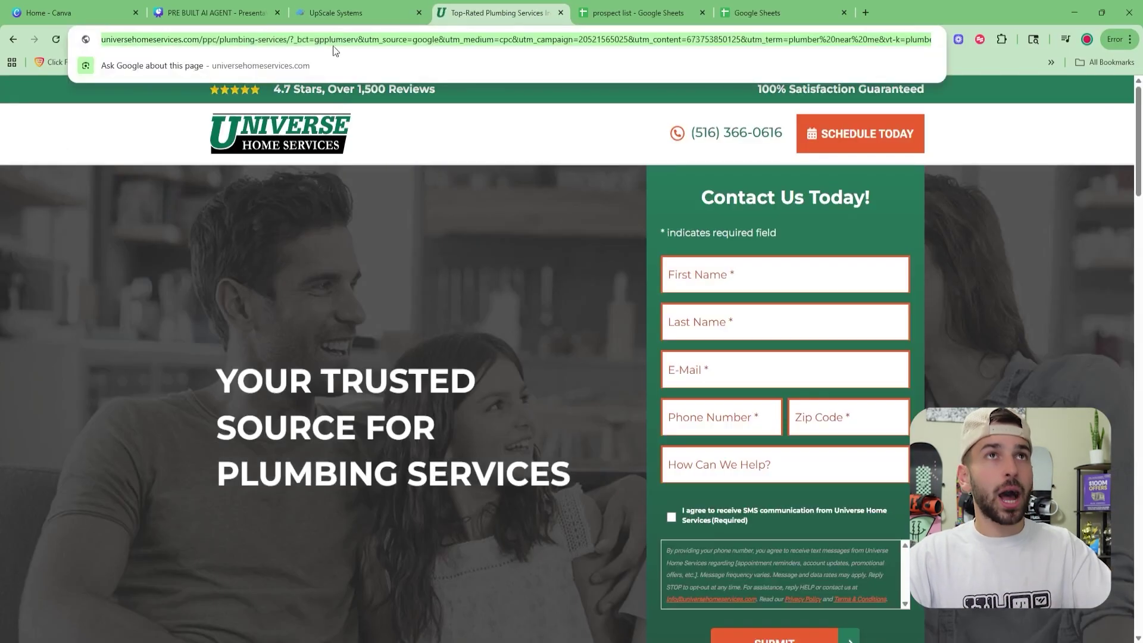
pyautogui.hotkey('ctrl', 'c')
pyautogui.click(355, 6)
pyautogui.click(562, 375)
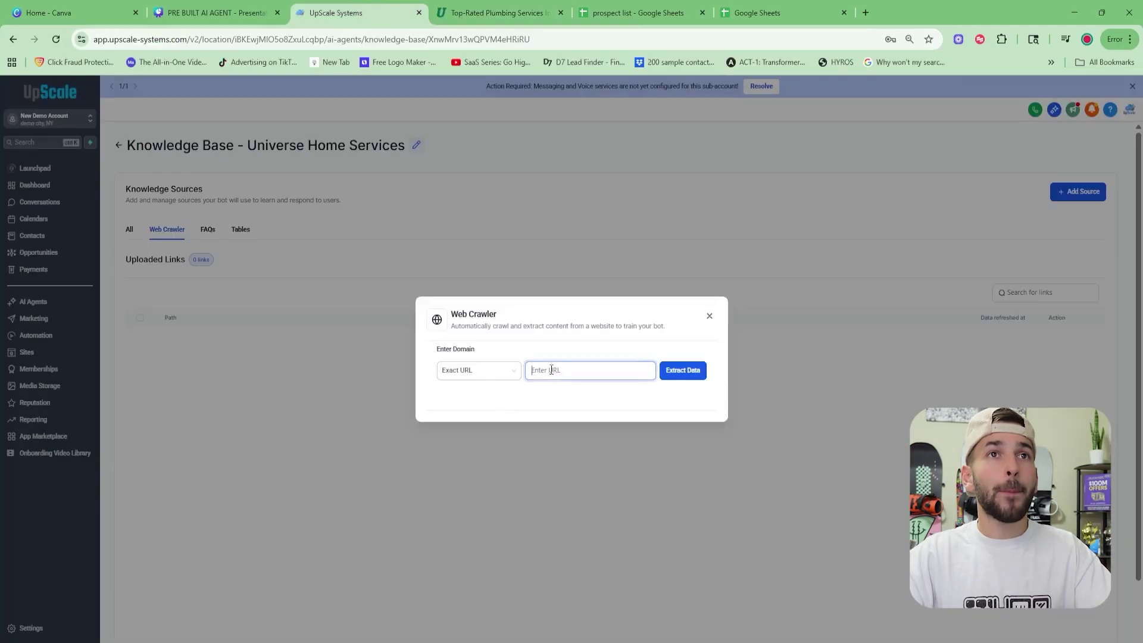
pyautogui.hotkey('ctrl', 'v')
pyautogui.click(684, 375)
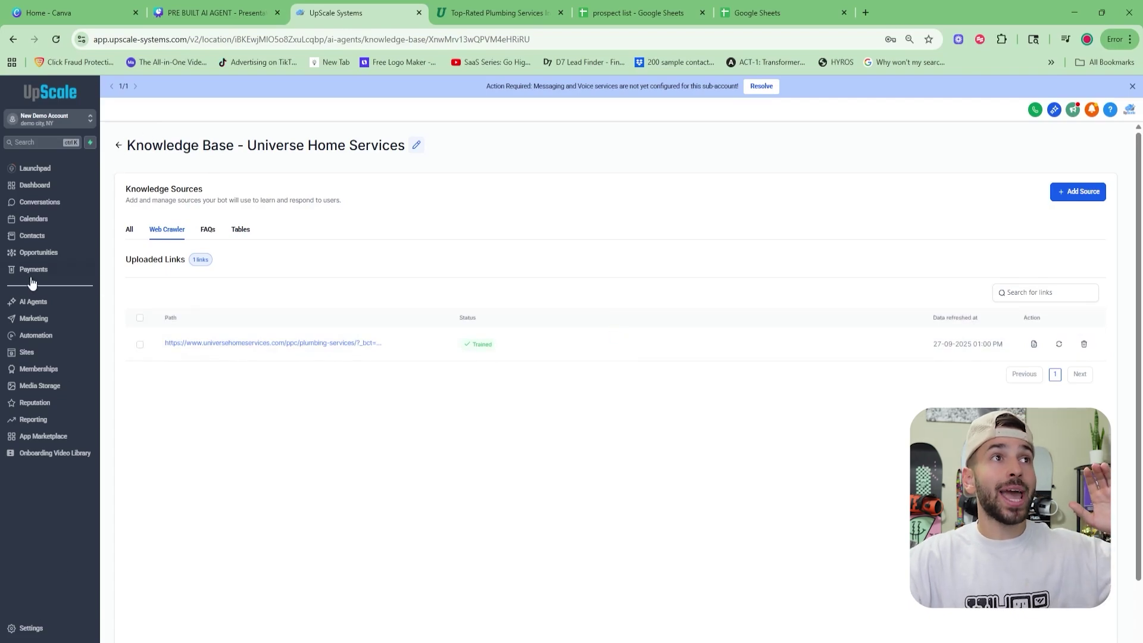
# Open the first voice agent's settings from the Voice AI agent list.
pyautogui.click(33, 302)
pyautogui.click(218, 135)
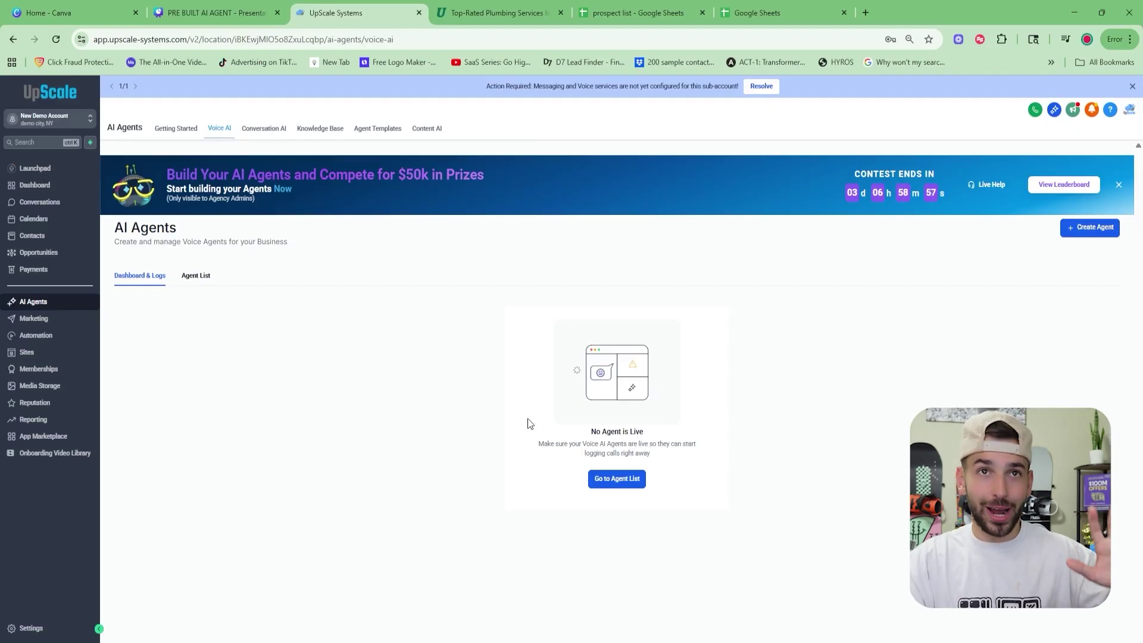
pyautogui.click(617, 479)
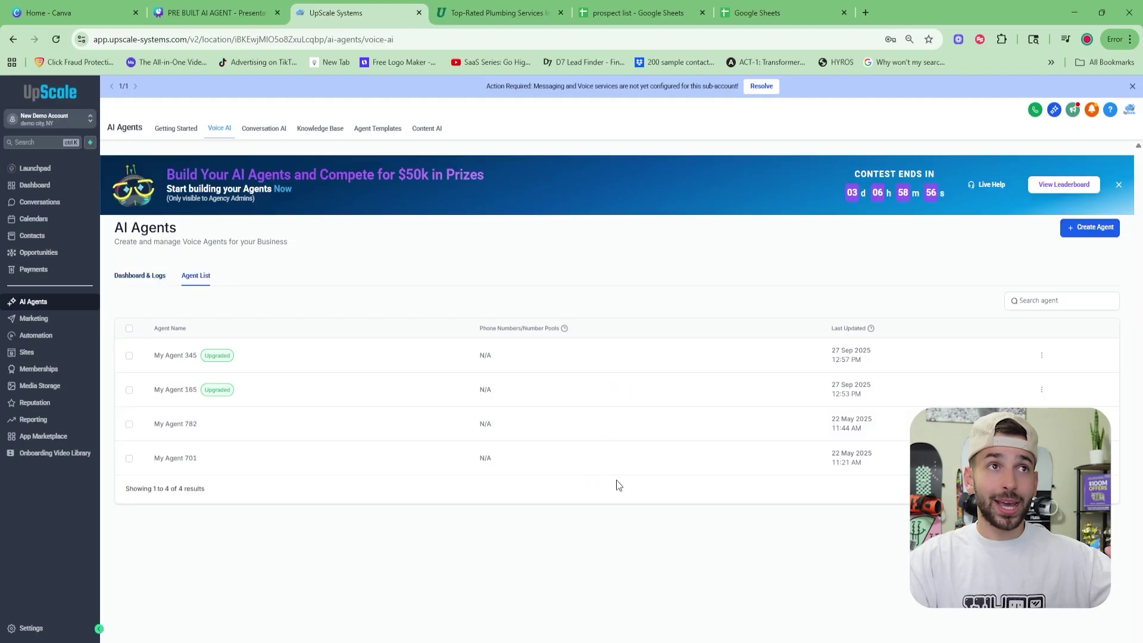
pyautogui.click(173, 357)
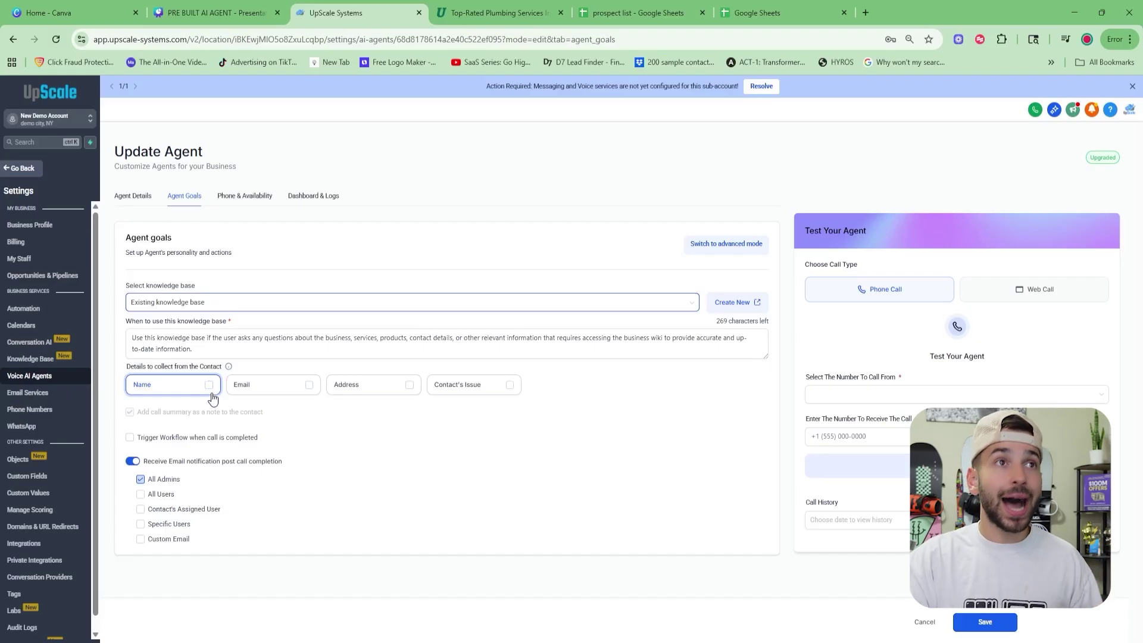
# Have the agent collect Name, Email and Contact's Issue, and save the goals.
pyautogui.click(208, 385)
pyautogui.click(308, 384)
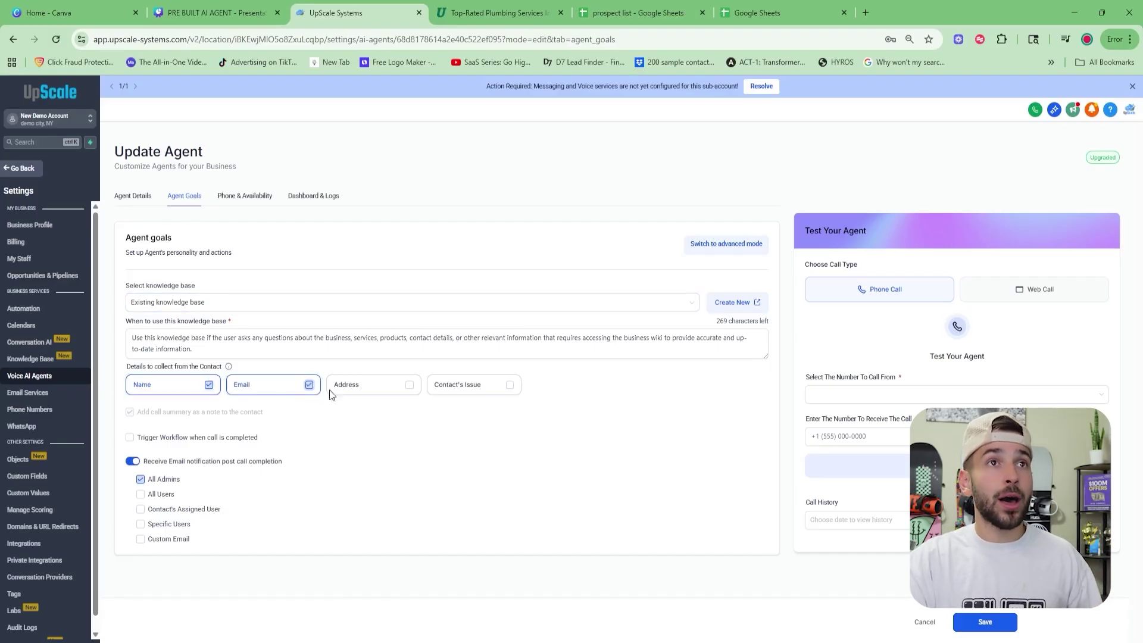
pyautogui.click(509, 384)
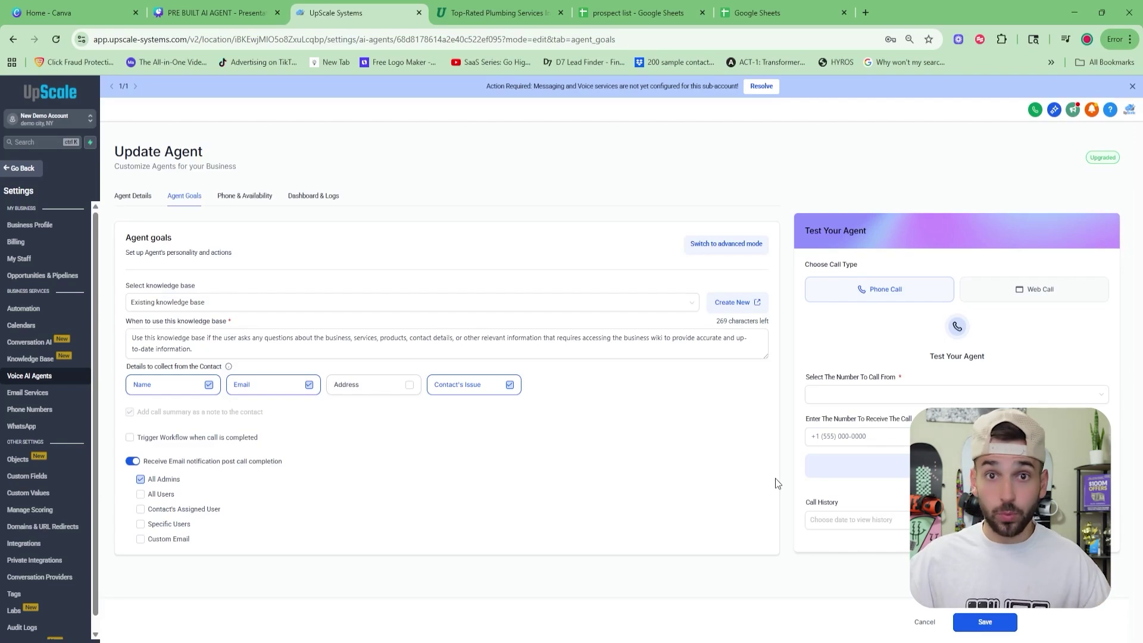
pyautogui.click(983, 622)
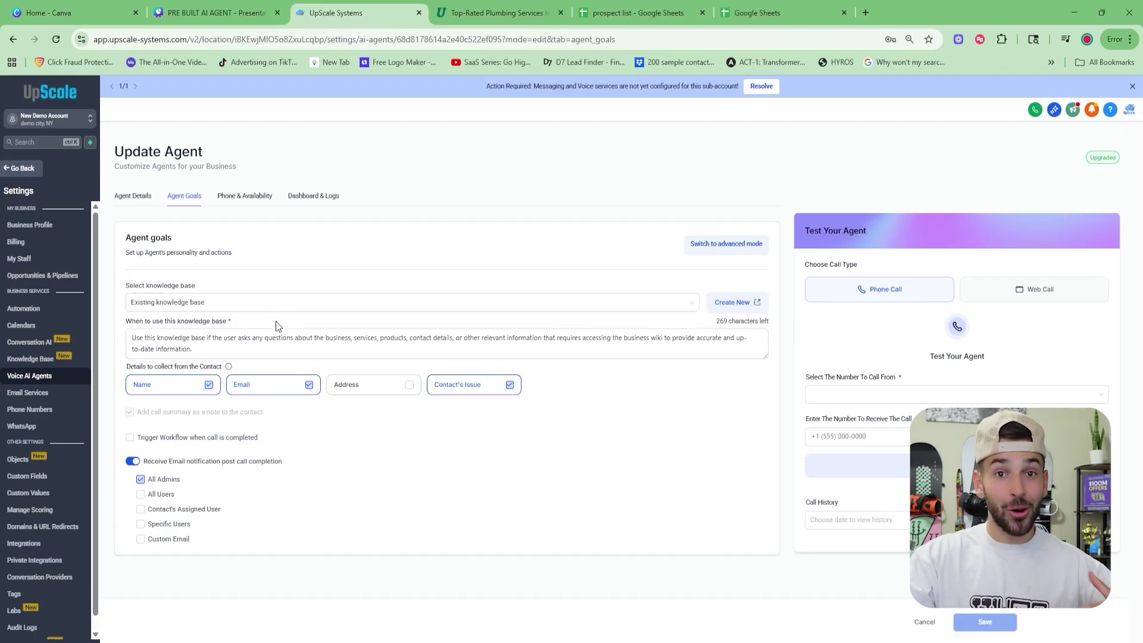
# Leave the agent settings and return to the Voice AI dashboard.
pyautogui.click(23, 168)
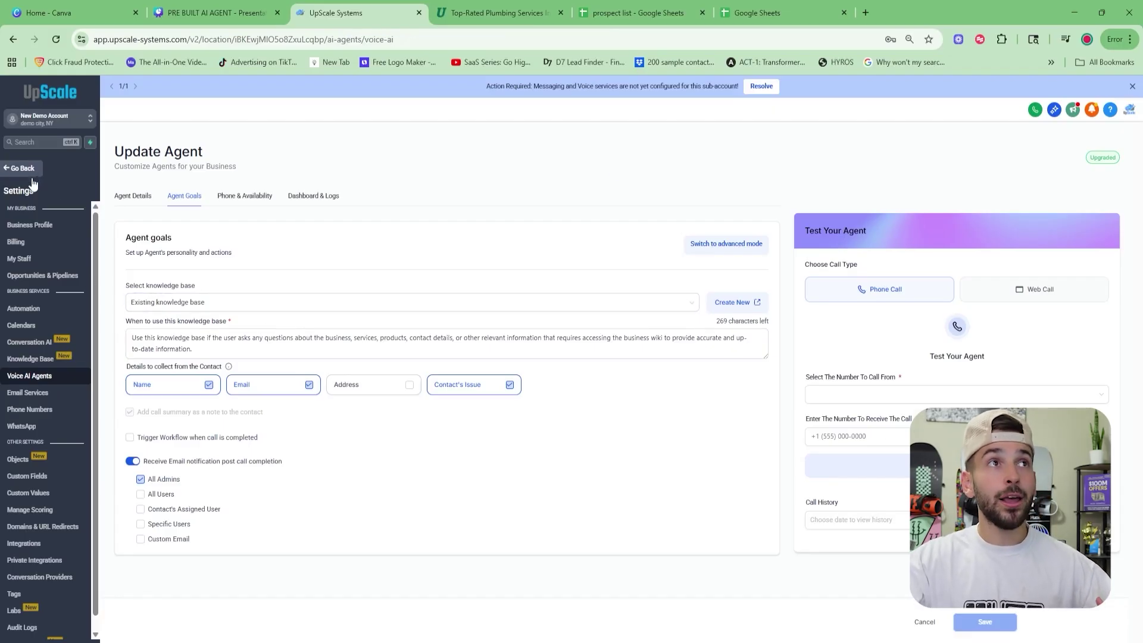